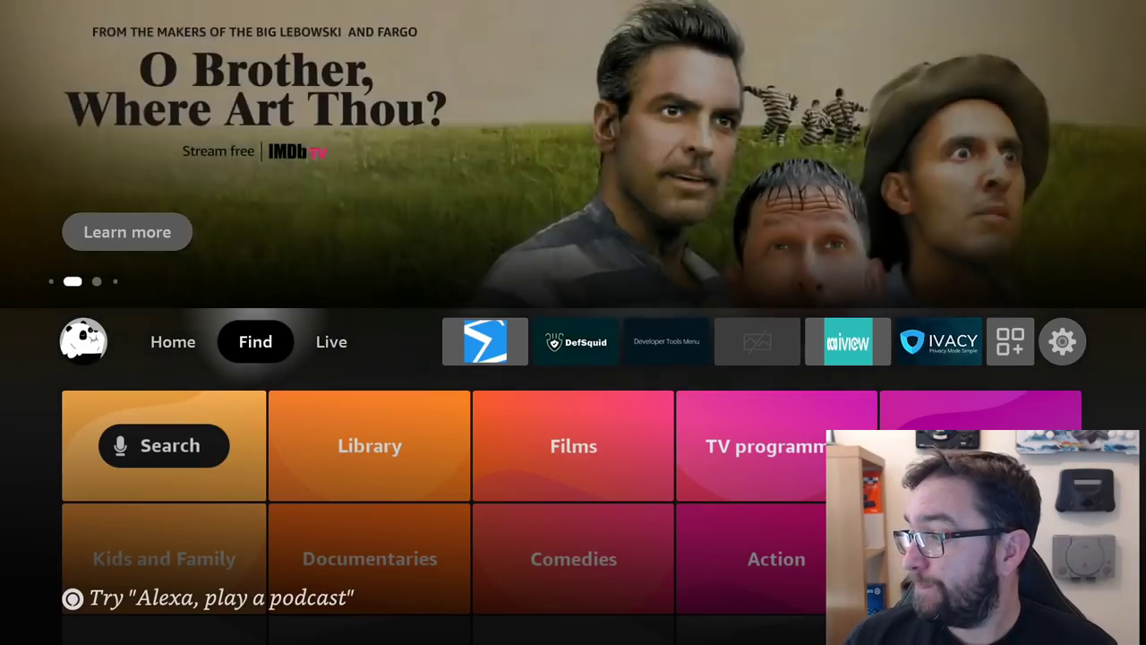
# Go from the Find categories to the Search screen
pyautogui.press('Right')
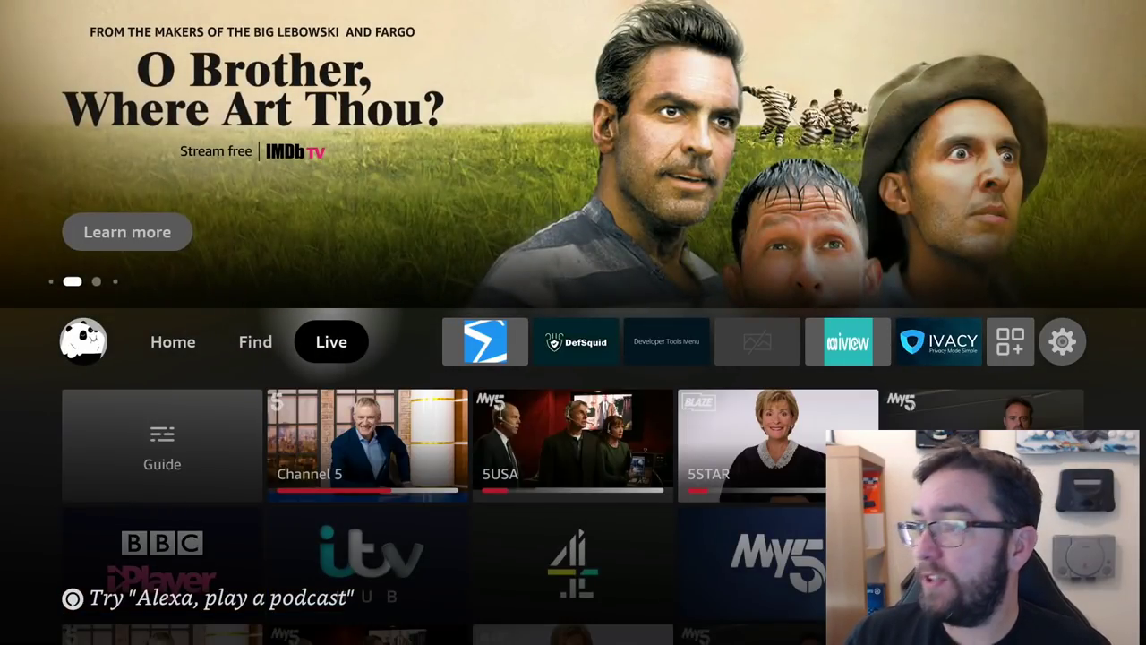
pyautogui.press('Left')
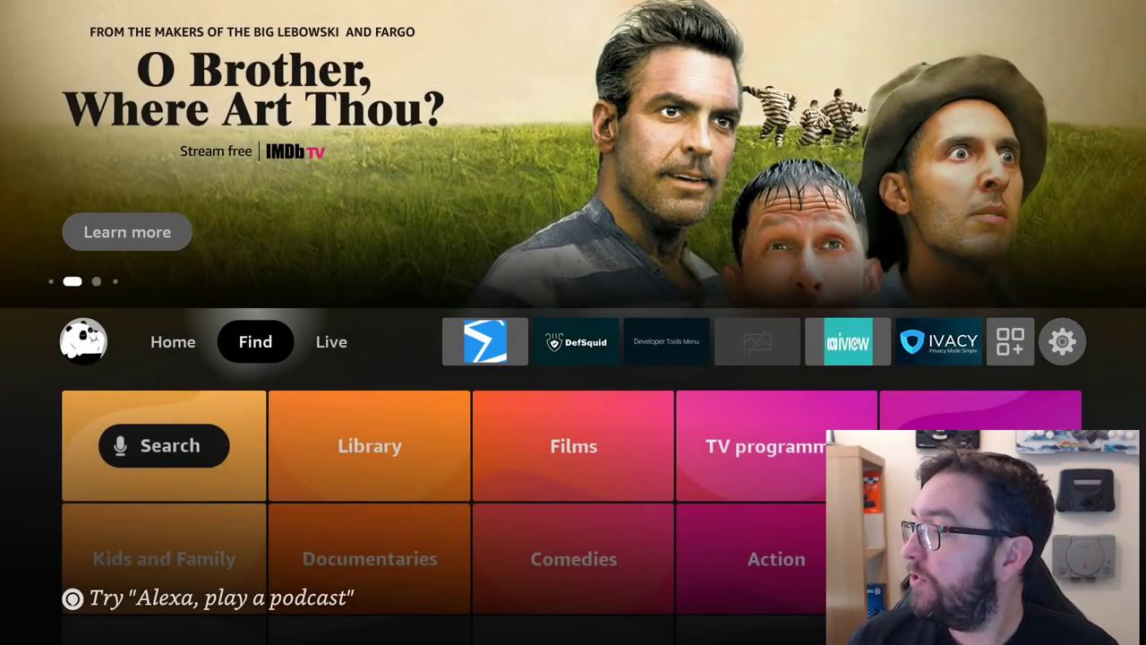
pyautogui.press('Down')
pyautogui.press('Return')
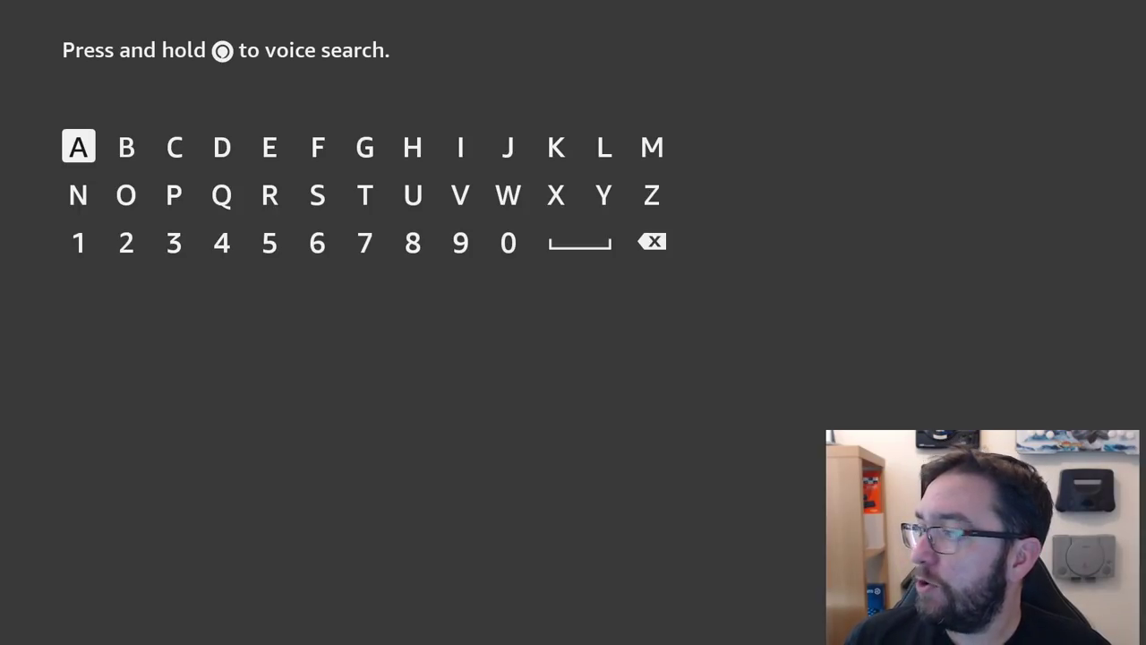
# Search for 'Dow' and open the Downloader app result
pyautogui.press('Right')
pyautogui.press('Right')
pyautogui.press('Right')
pyautogui.press('Return')
pyautogui.press('Down')
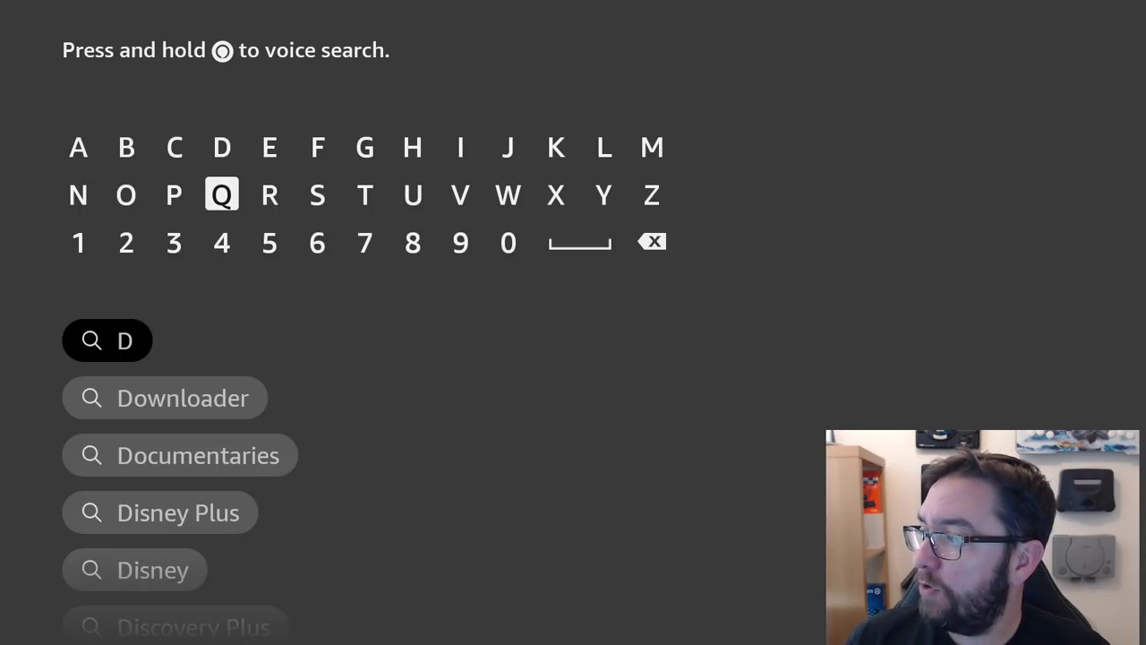
pyautogui.press('Left')
pyautogui.press('Left')
pyautogui.press('Return')
pyautogui.press('Right')
pyautogui.press('Right')
pyautogui.press('Right')
pyautogui.press('Right')
pyautogui.press('Right')
pyautogui.press('Right')
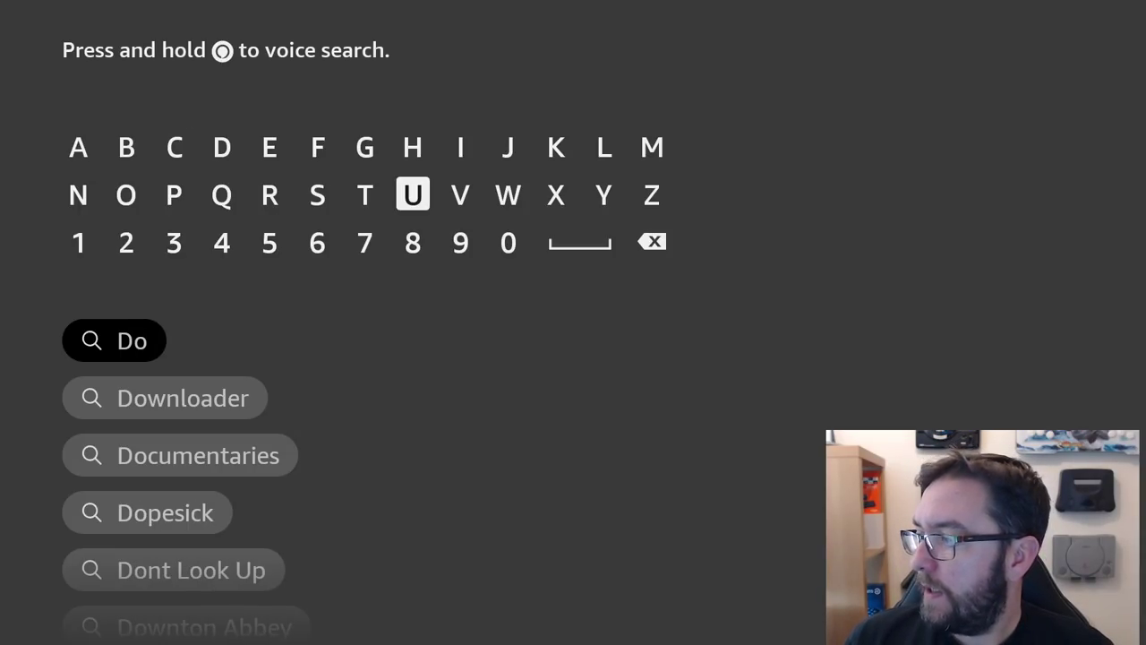
pyautogui.press('Right')
pyautogui.press('Right')
pyautogui.press('Return')
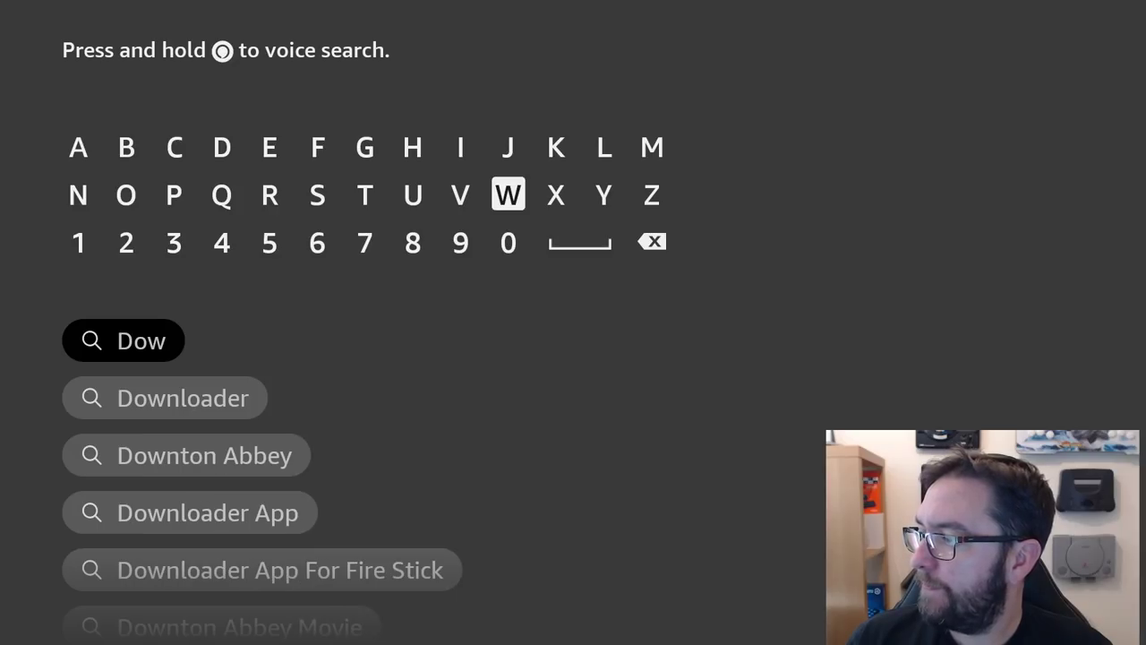
pyautogui.press('Down')
pyautogui.press('Down')
pyautogui.press('Down')
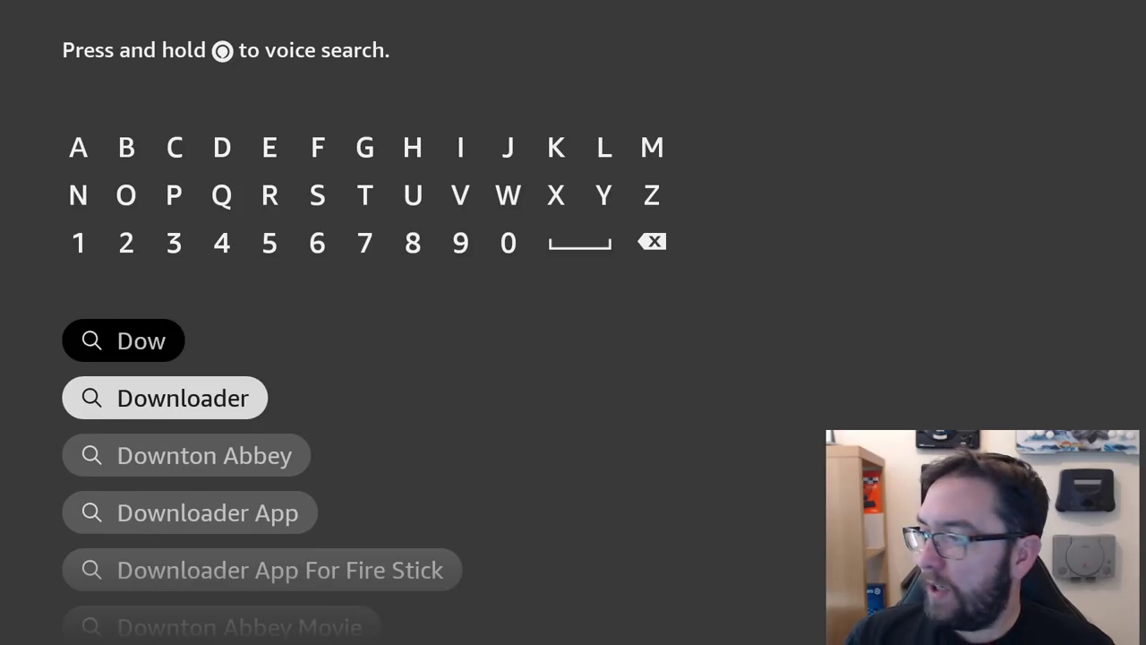
pyautogui.press('Return')
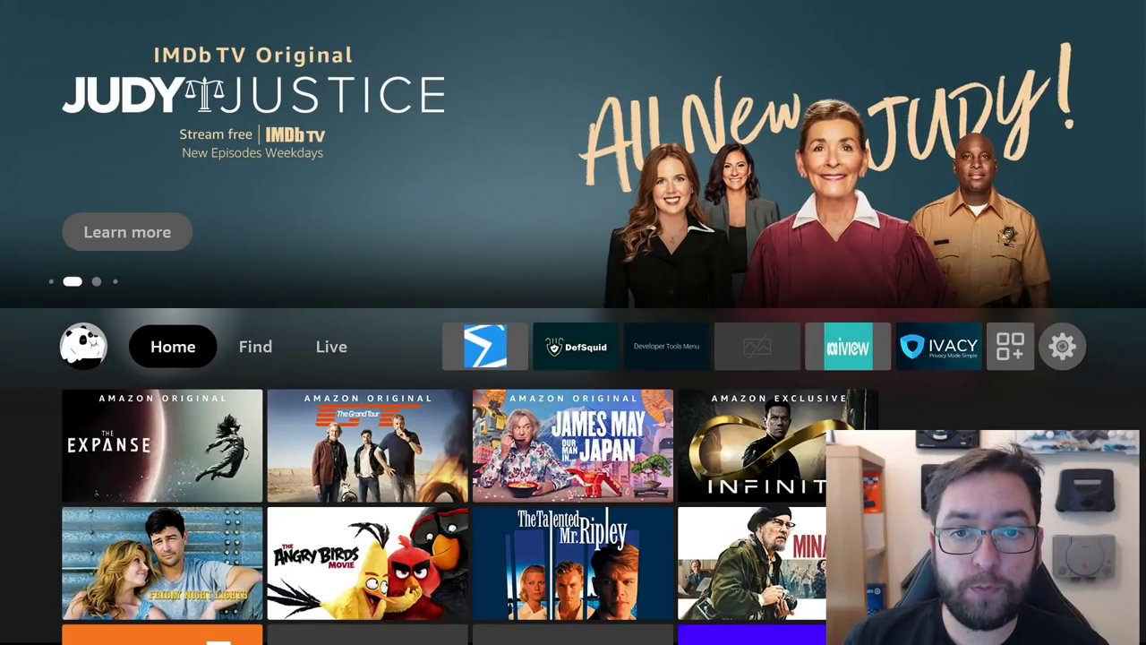
pyautogui.press('Right')
pyautogui.press('Right')
pyautogui.press('Right')
pyautogui.press('Right')
pyautogui.press('Right')
pyautogui.press('Right')
pyautogui.press('Right')
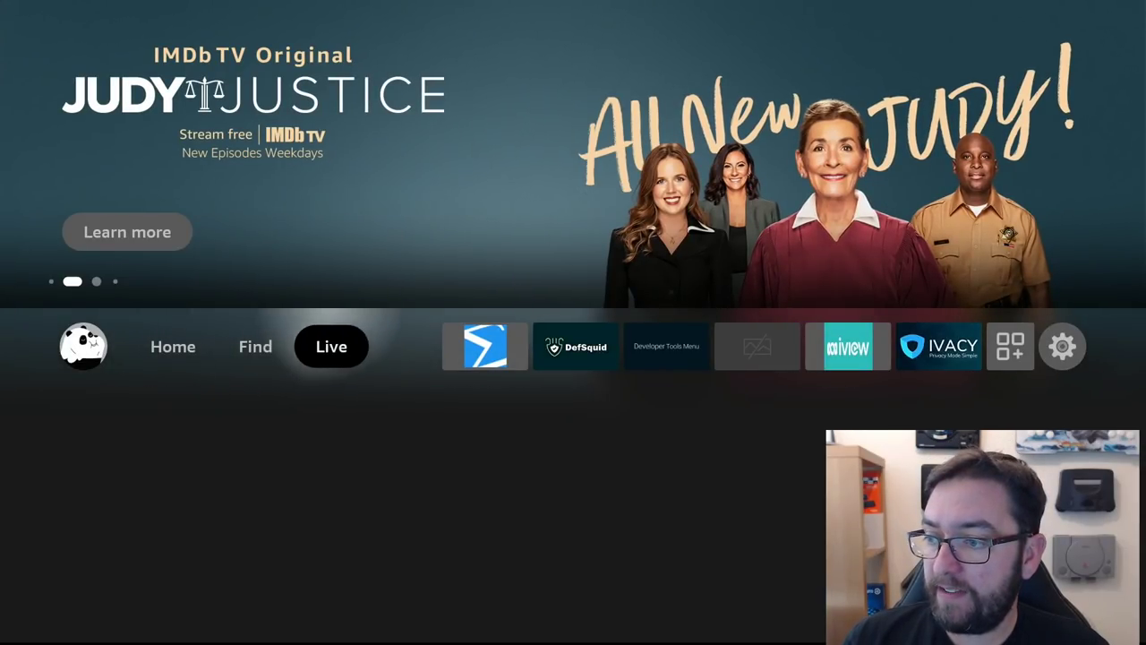
pyautogui.press('Right')
pyautogui.press('Right')
pyautogui.press('Right')
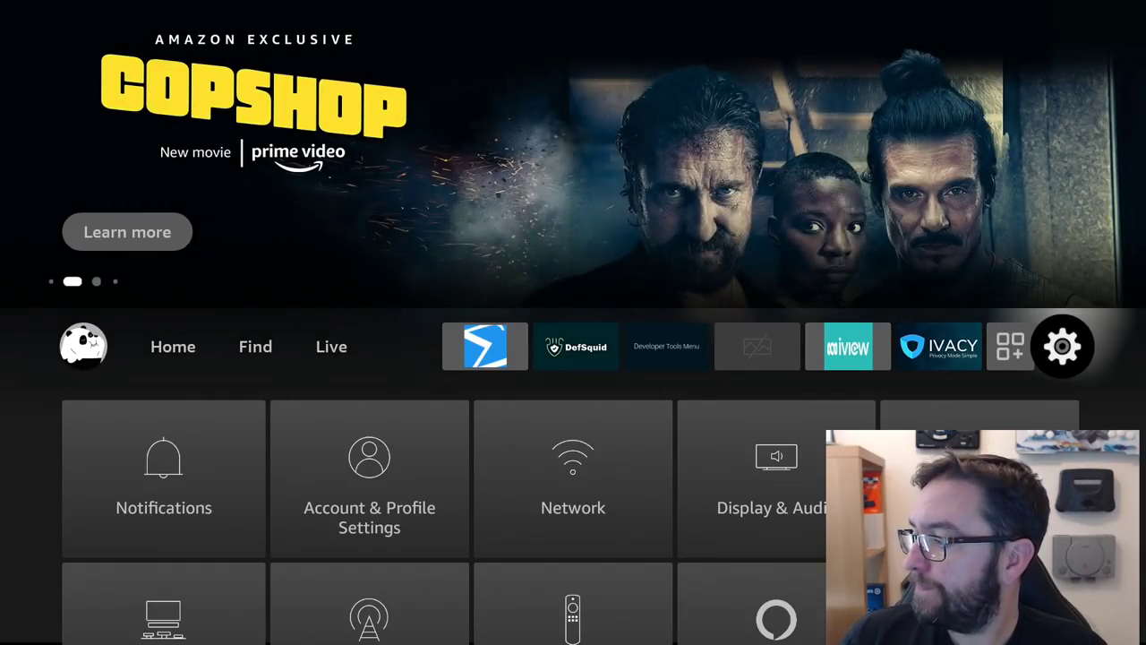
pyautogui.press('Down')
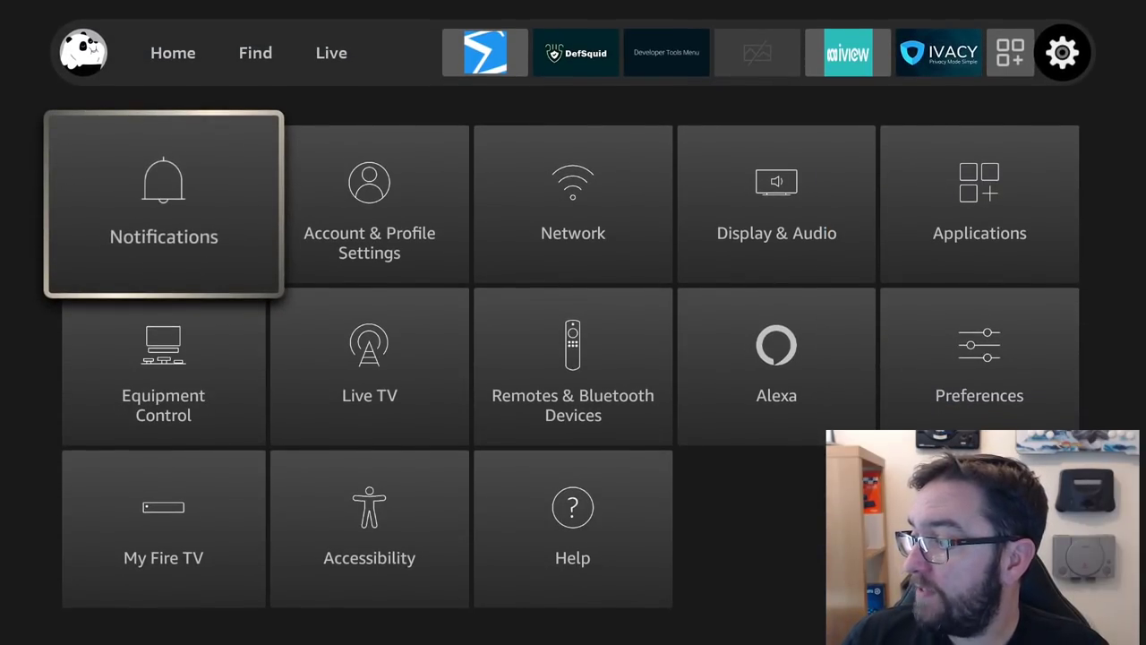
pyautogui.press('Down')
pyautogui.press('Down')
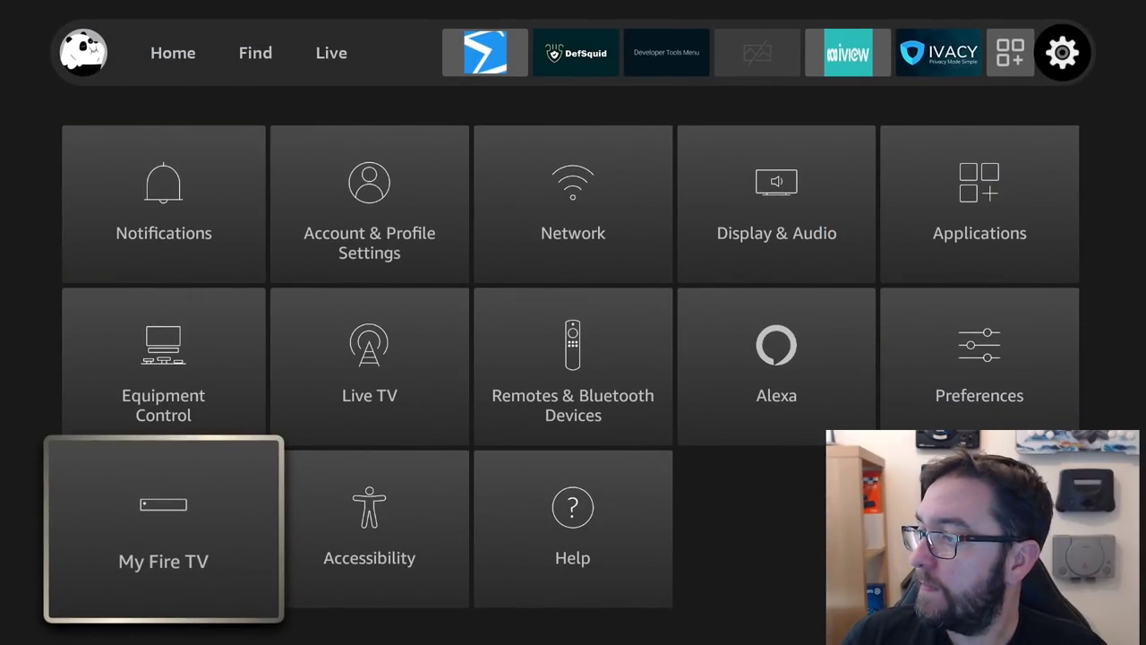
pyautogui.press('Return')
pyautogui.press('Down')
pyautogui.press('Return')
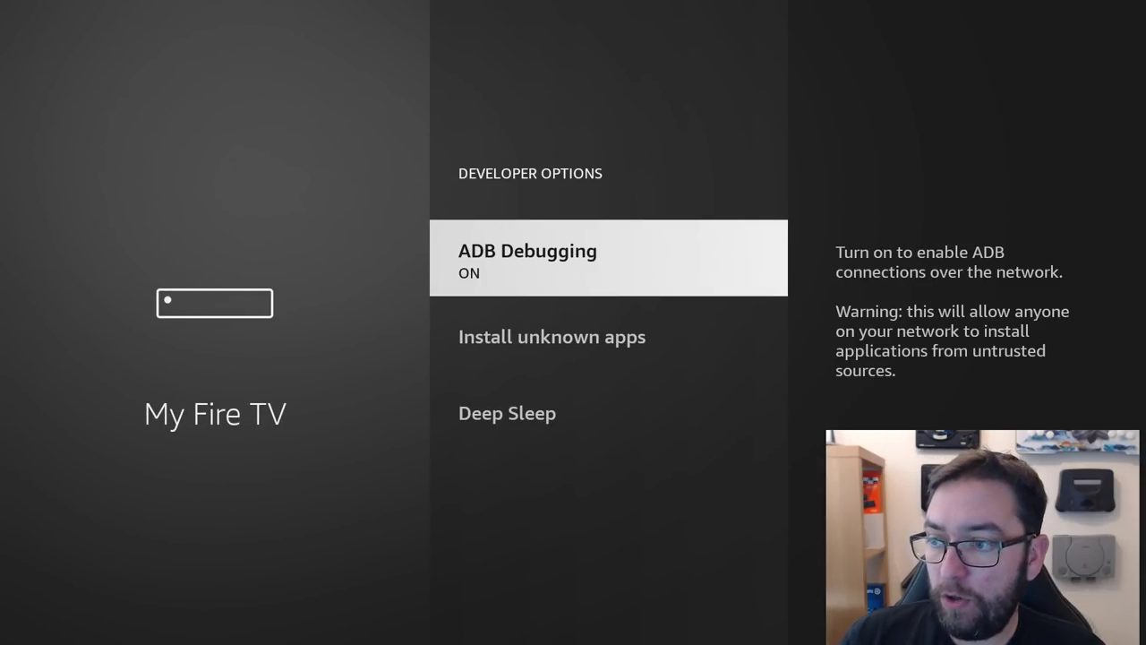
pyautogui.press('Down')
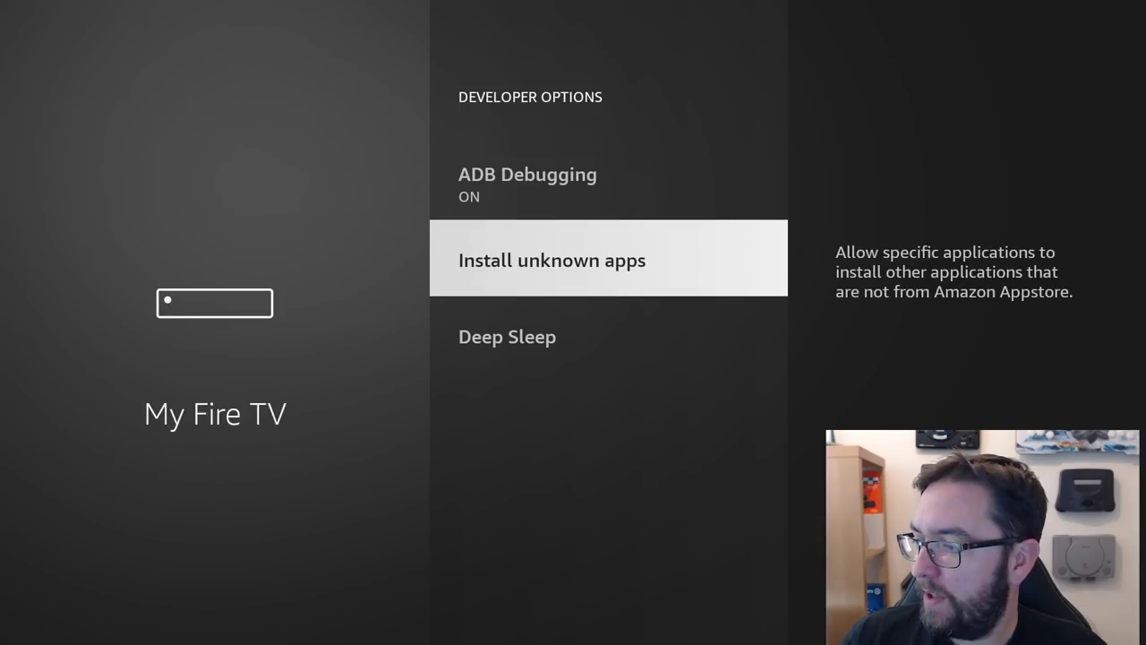
pyautogui.press('Return')
pyautogui.press('Down')
pyautogui.press('Down')
pyautogui.press('Down')
pyautogui.press('Down')
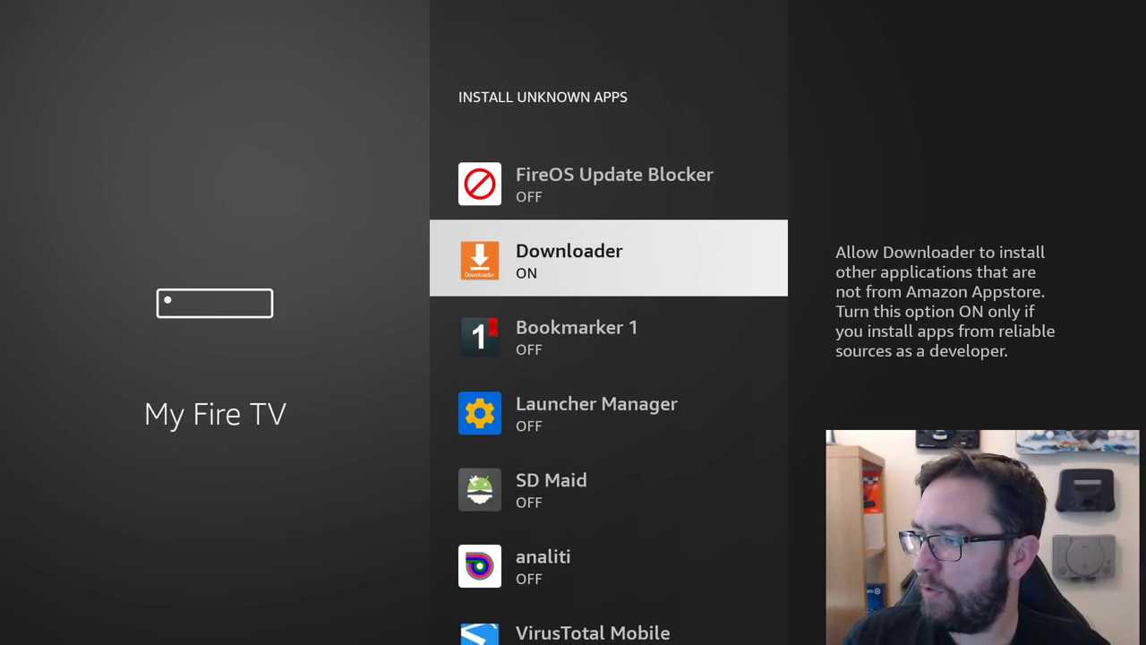
pyautogui.press('Home')
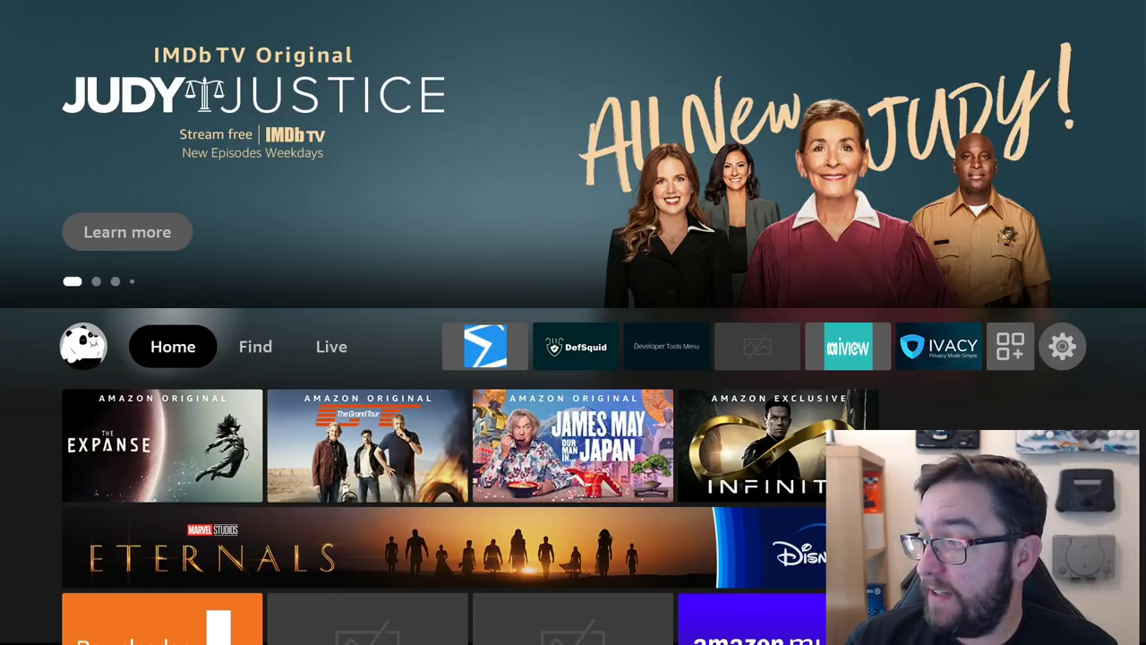
# Launch Downloader from Recently Used Apps and focus its URL entry box
pyautogui.press('Right')
pyautogui.press('Left')
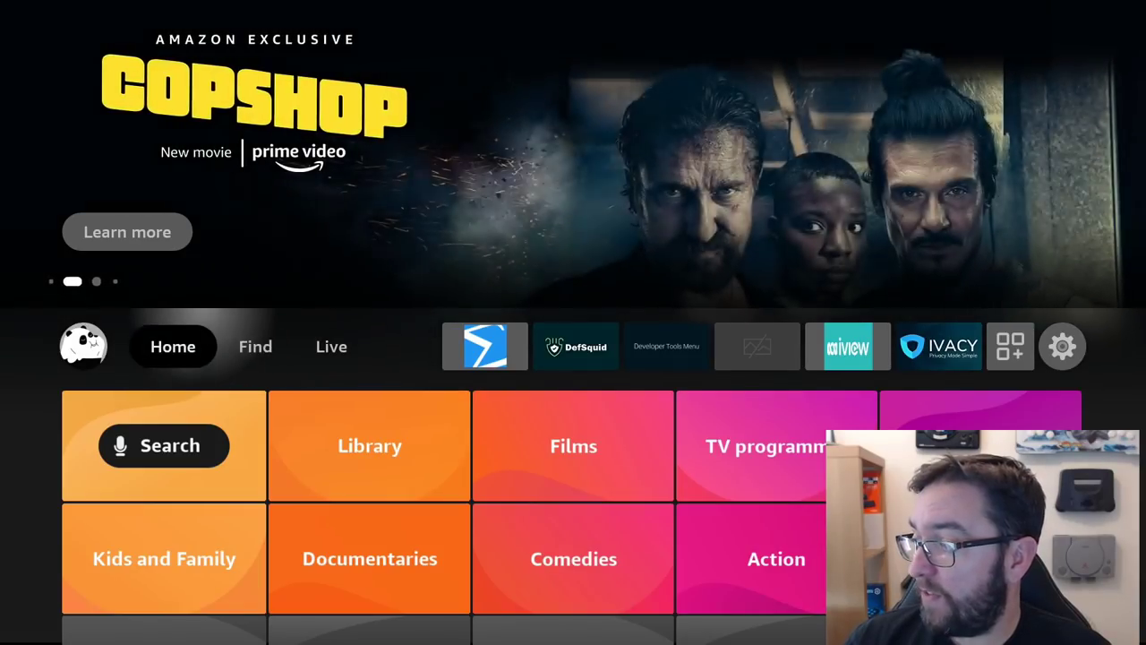
pyautogui.press('Down')
pyautogui.press('Down')
pyautogui.press('Down')
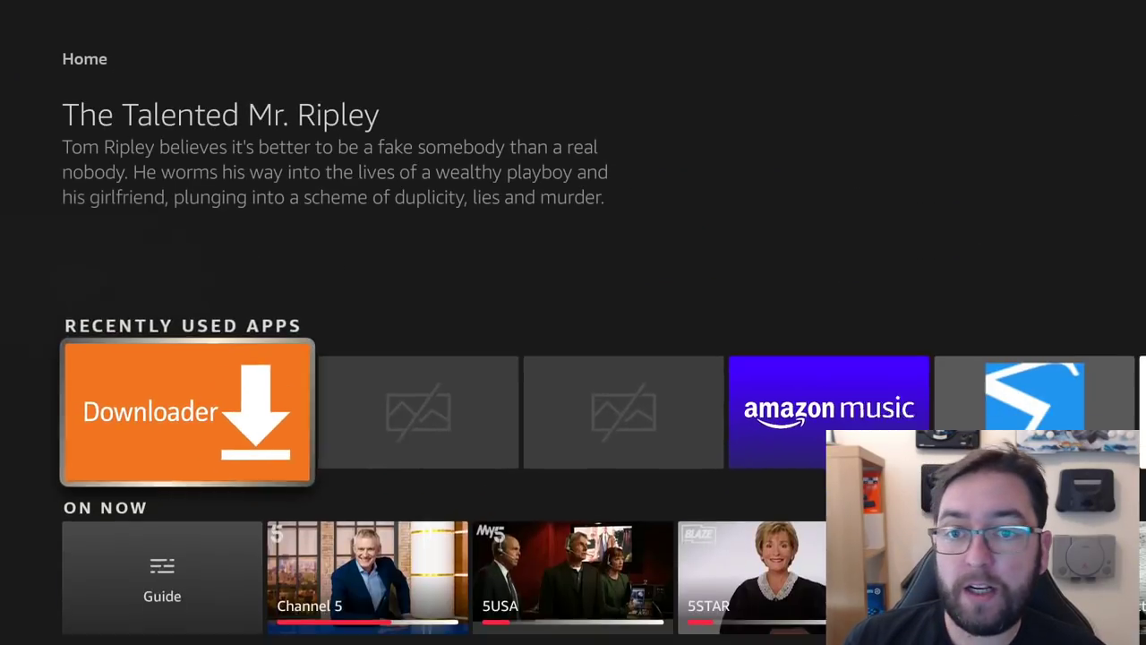
pyautogui.press('Return')
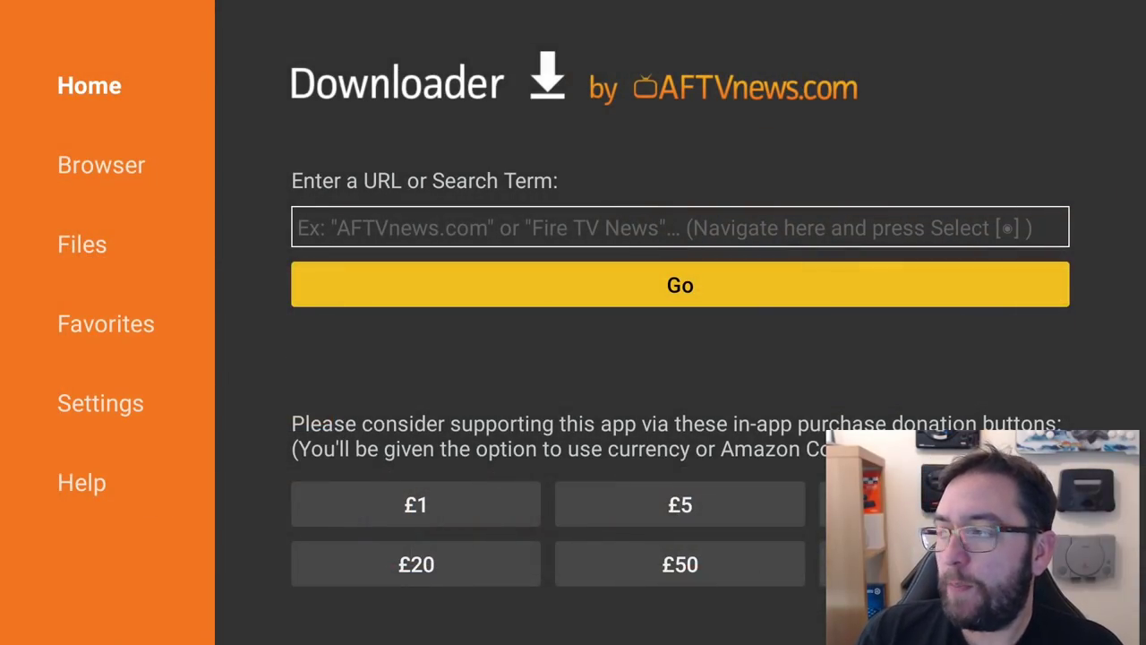
pyautogui.press('Down')
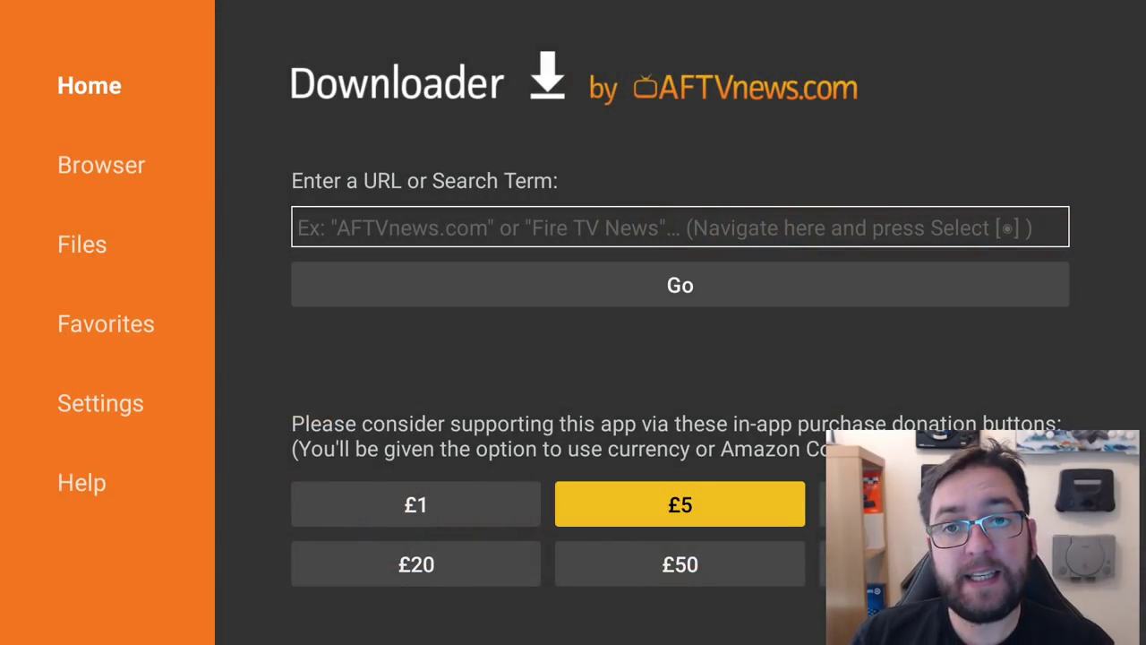
pyautogui.press('Up')
pyautogui.press('Up')
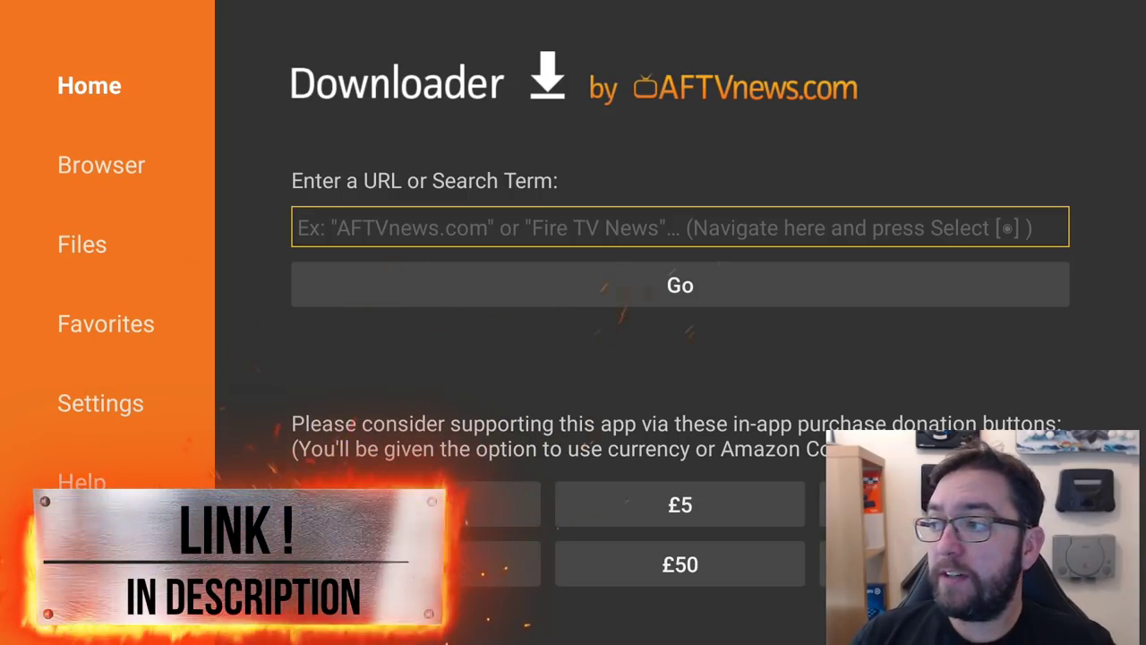
# Enter code 75726 in Downloader's URL box and go to the Doc Squiffy downloads page
pyautogui.press('Return')
pyautogui.press('Right')
pyautogui.press('Right')
pyautogui.press('Right')
pyautogui.press('Right')
pyautogui.press('Right')
pyautogui.press('Right')
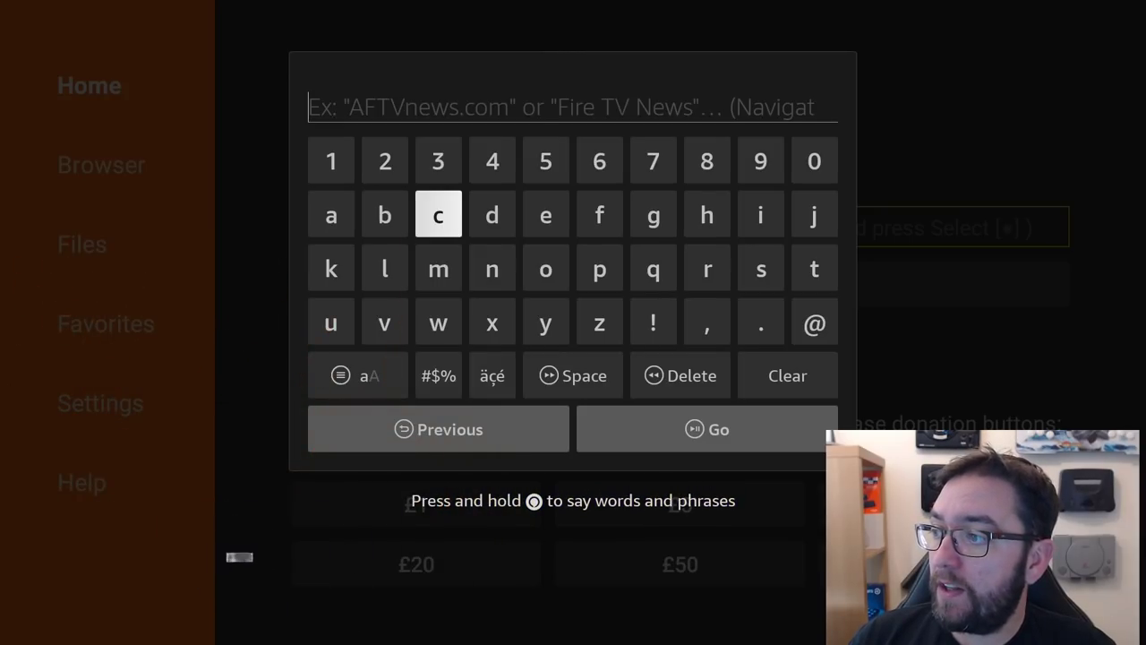
pyautogui.press('Up')
pyautogui.press('Return')
pyautogui.press('Left')
pyautogui.press('Left')
pyautogui.press('Return')
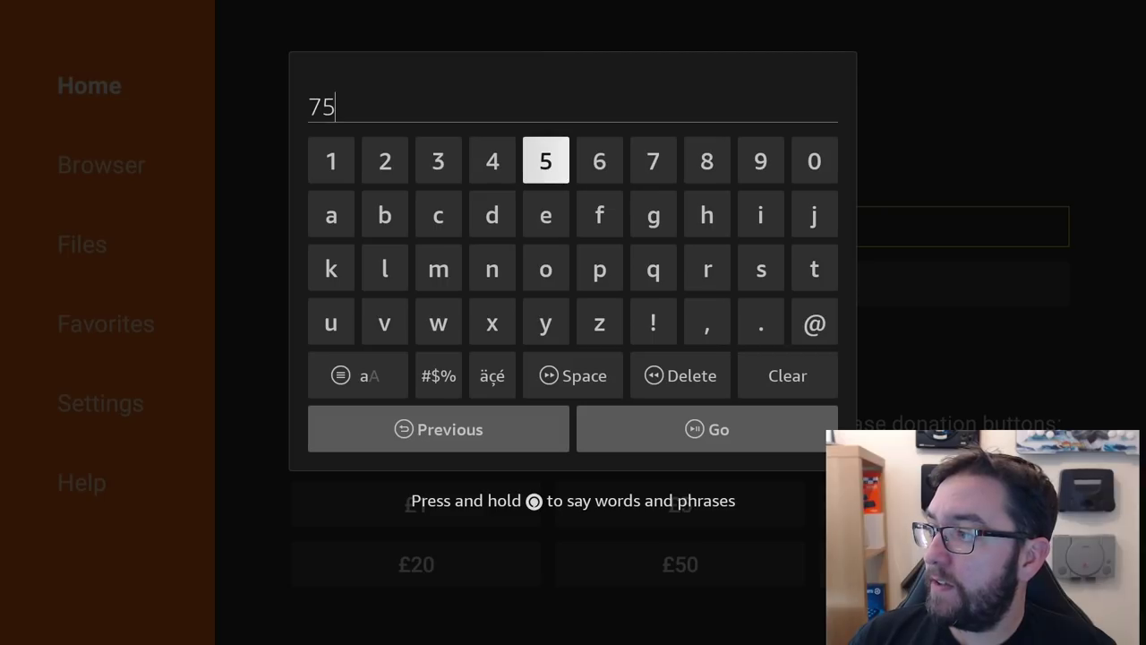
pyautogui.press('Right')
pyautogui.press('Right')
pyautogui.press('Return')
pyautogui.press('Left')
pyautogui.press('Left')
pyautogui.press('Left')
pyautogui.press('Left')
pyautogui.press('Left')
pyautogui.press('Return')
pyautogui.press('Right')
pyautogui.press('Right')
pyautogui.press('Right')
pyautogui.press('Right')
pyautogui.press('Return')
pyautogui.press('Down')
pyautogui.press('Down')
pyautogui.press('Down')
pyautogui.press('Down')
pyautogui.press('Right')
pyautogui.press('Return')
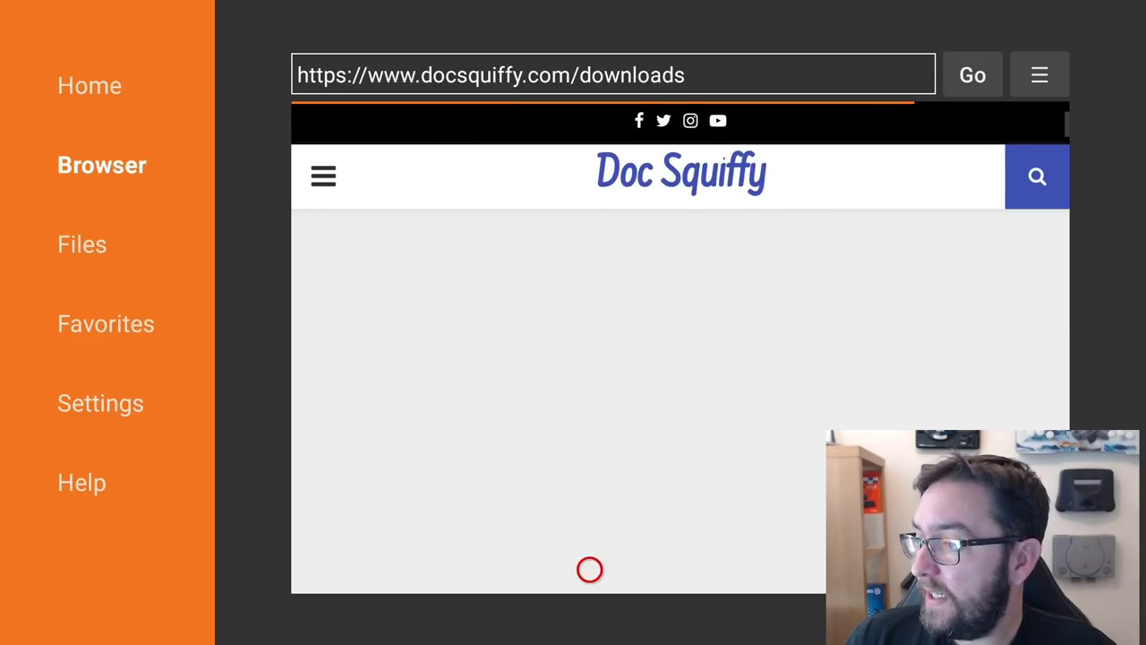
# Open the Aurora APP Store link on the Doc Squiffy page and download aurora.apk
pyautogui.scroll(-5, 590, 570)
pyautogui.scroll(-10, 590, 569)
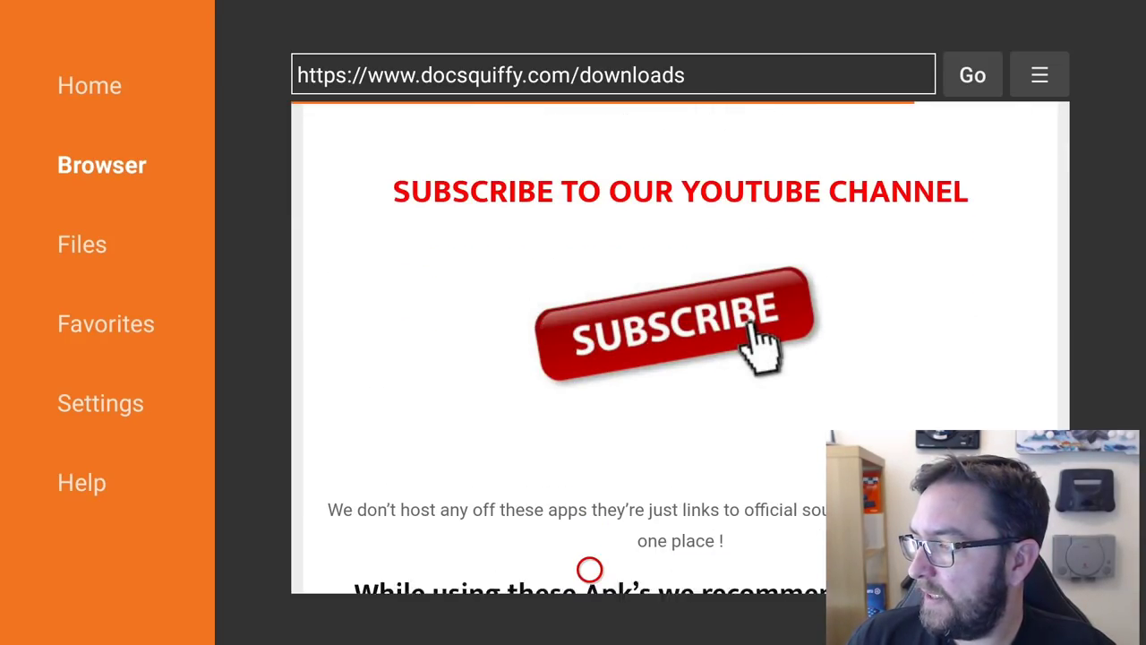
pyautogui.scroll(-4, 590, 569)
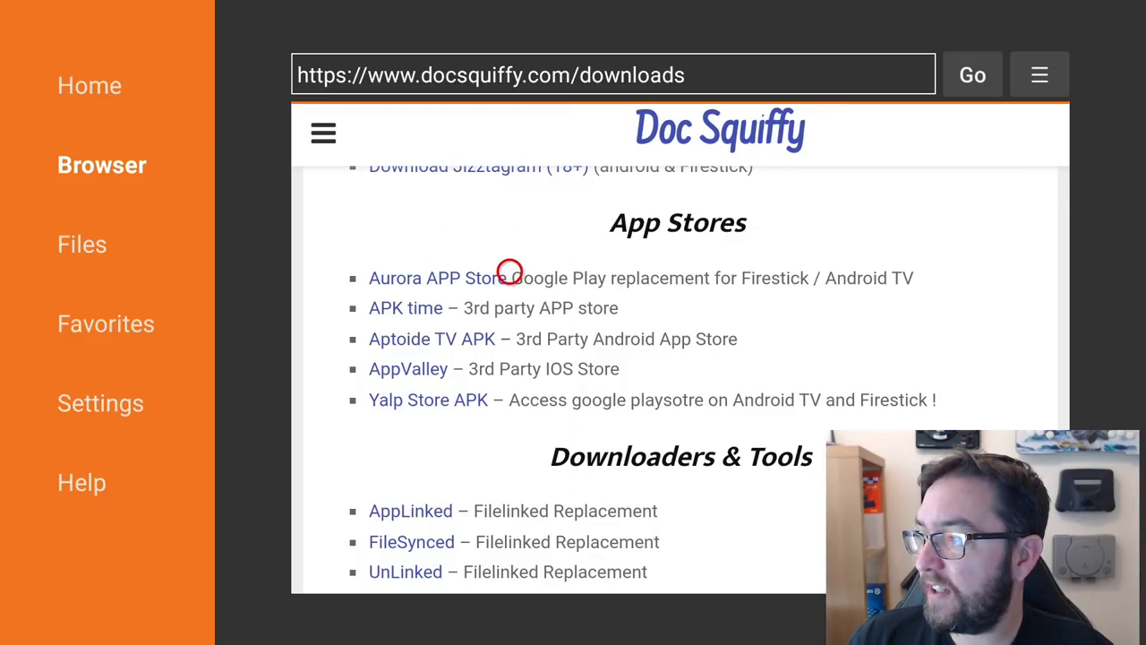
pyautogui.click(450, 274)
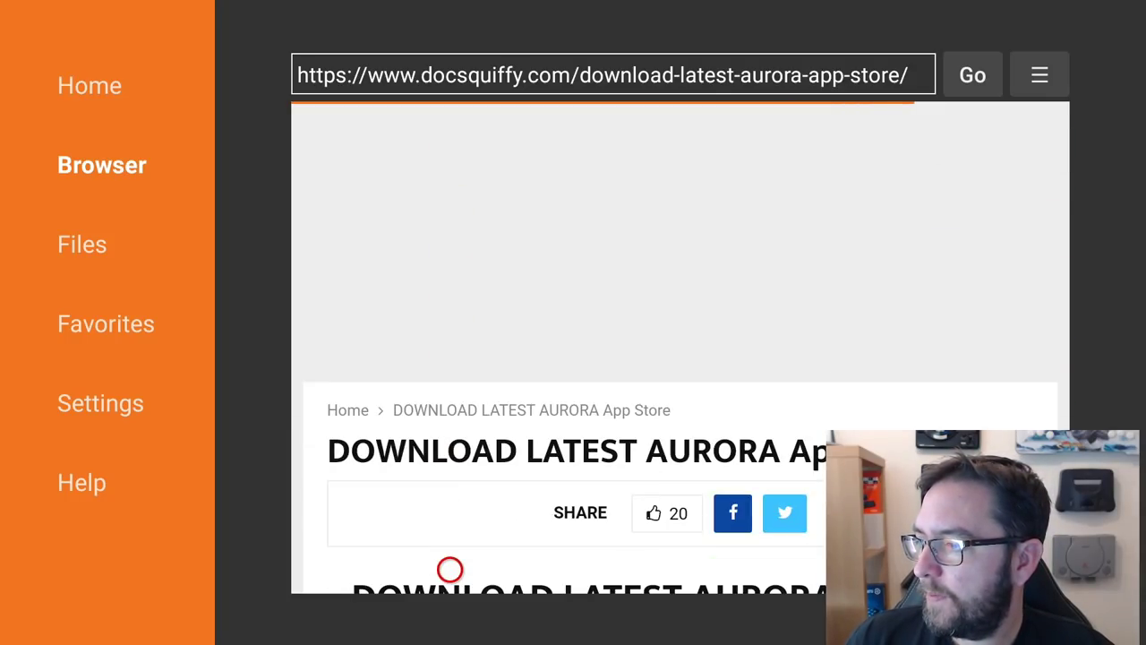
pyautogui.scroll(-10, 450, 570)
pyautogui.scroll(-3, 449, 570)
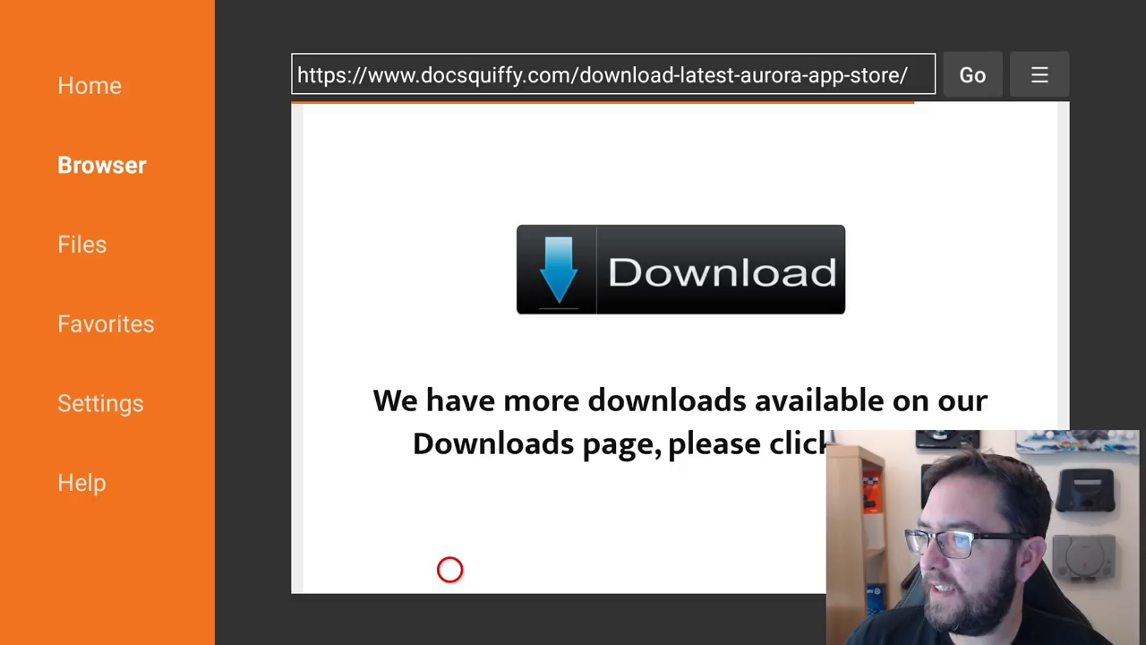
pyautogui.click(699, 231)
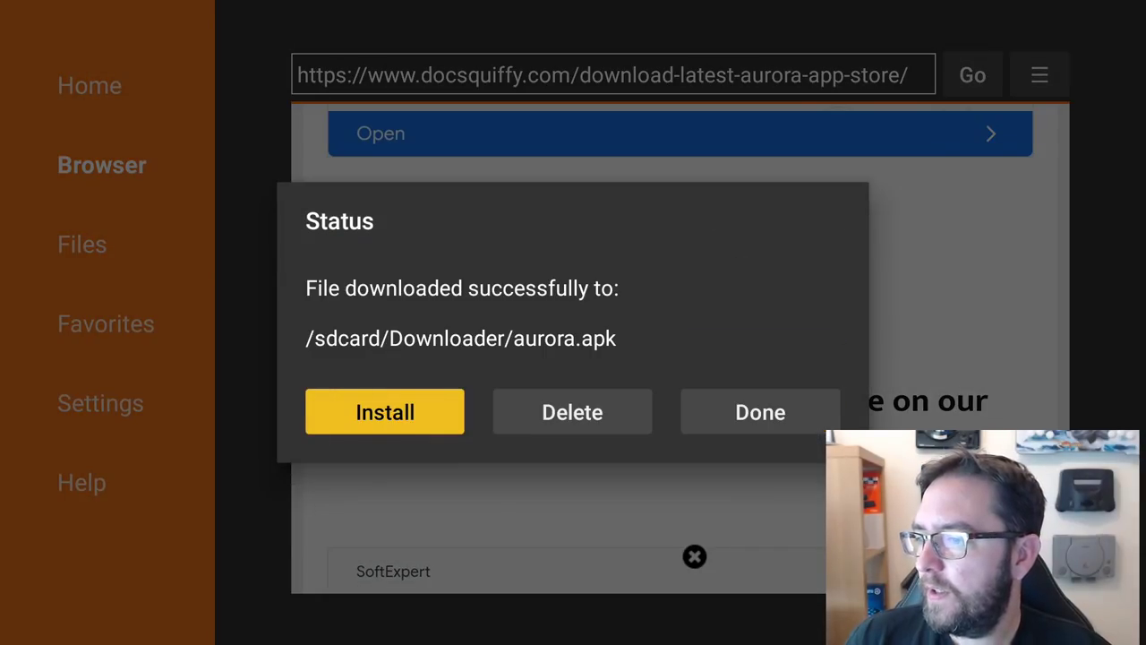
# Install Aurora Store from the downloaded aurora.apk
pyautogui.press('Return')
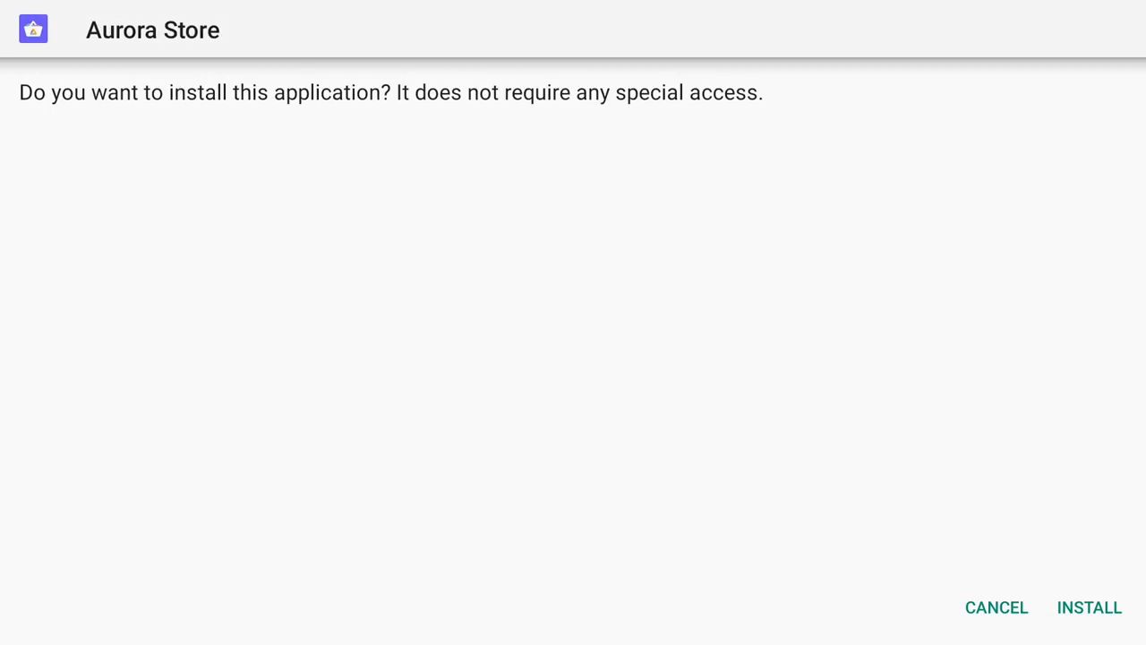
pyautogui.press('Tab')
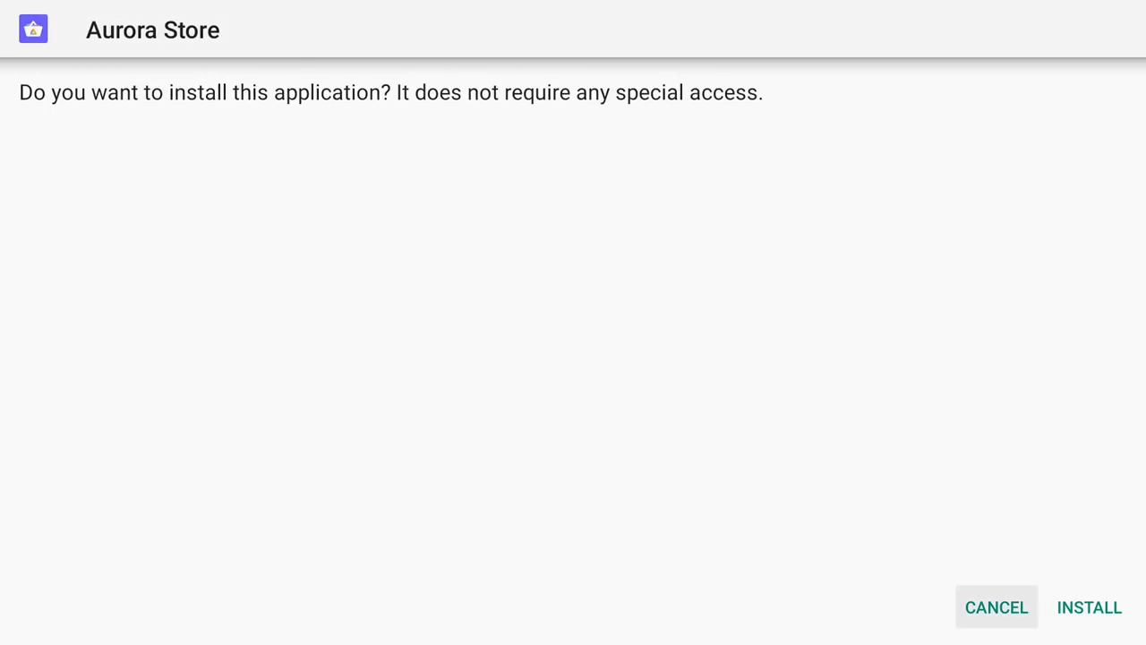
pyautogui.press('Right')
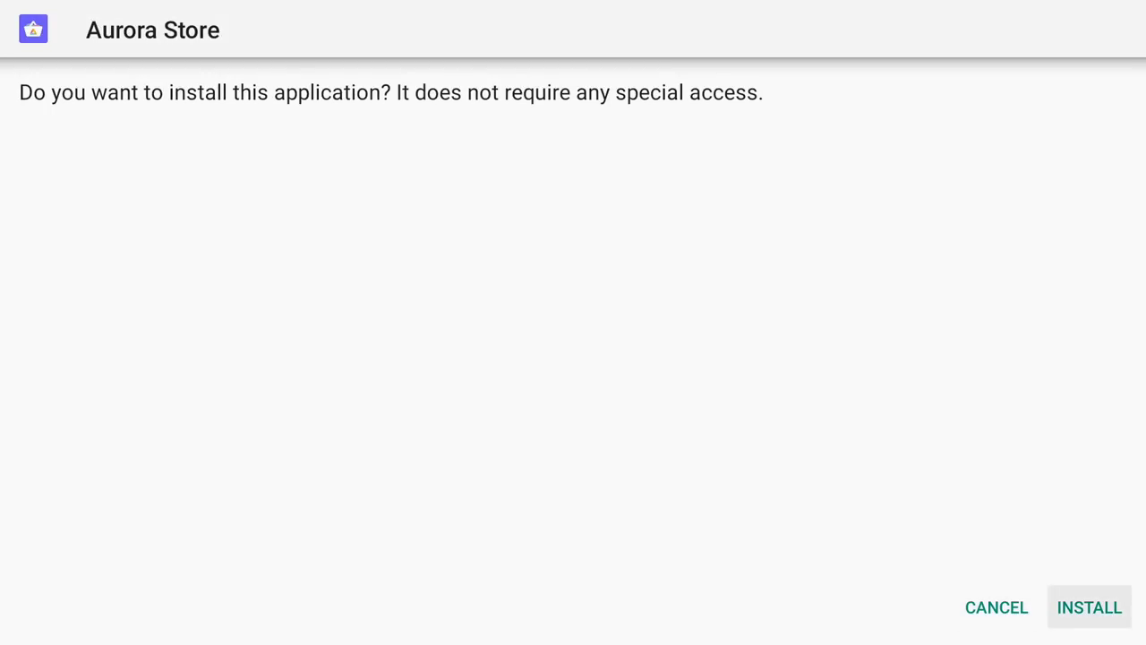
pyautogui.press('Return')
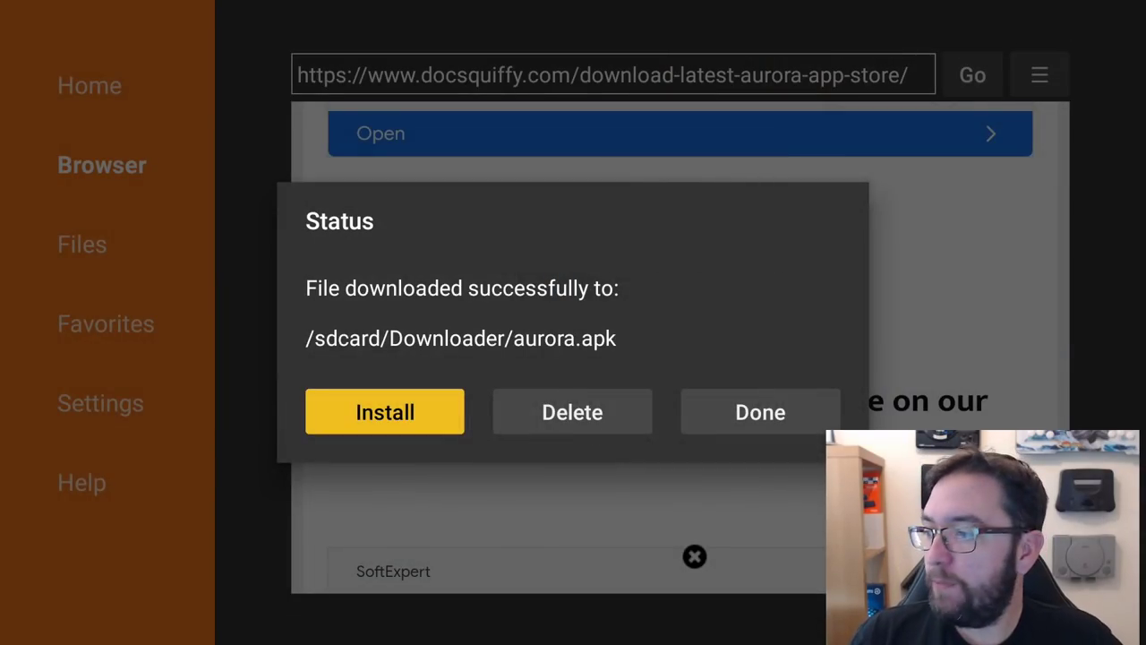
pyautogui.press('Right')
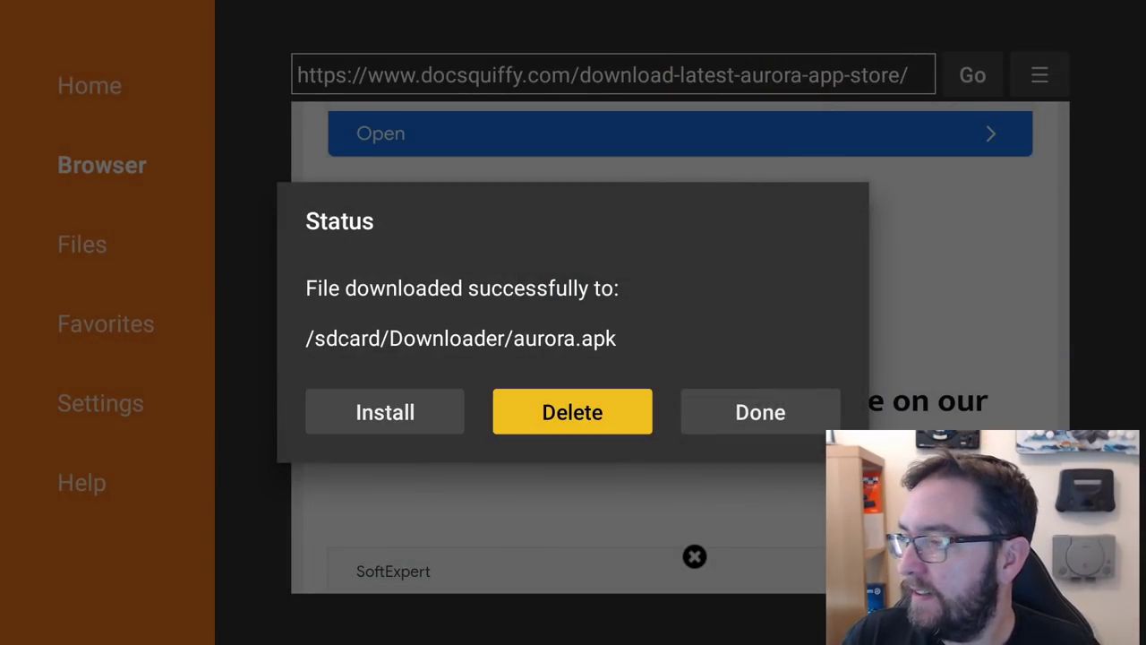
# Delete the aurora.apk file from the device
pyautogui.press('Return')
pyautogui.press('Left')
pyautogui.press('Return')
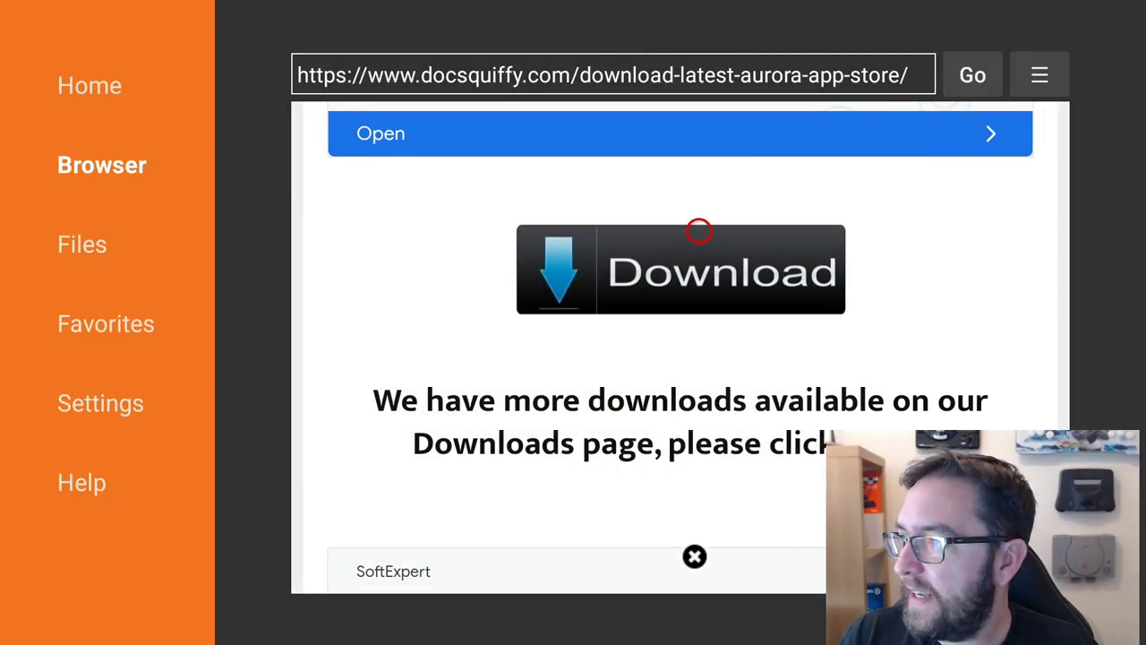
# Download the Mouse Toggle for Fire TV apk from the Doc Squiffy downloads page
pyautogui.scroll(5, 520, 125)
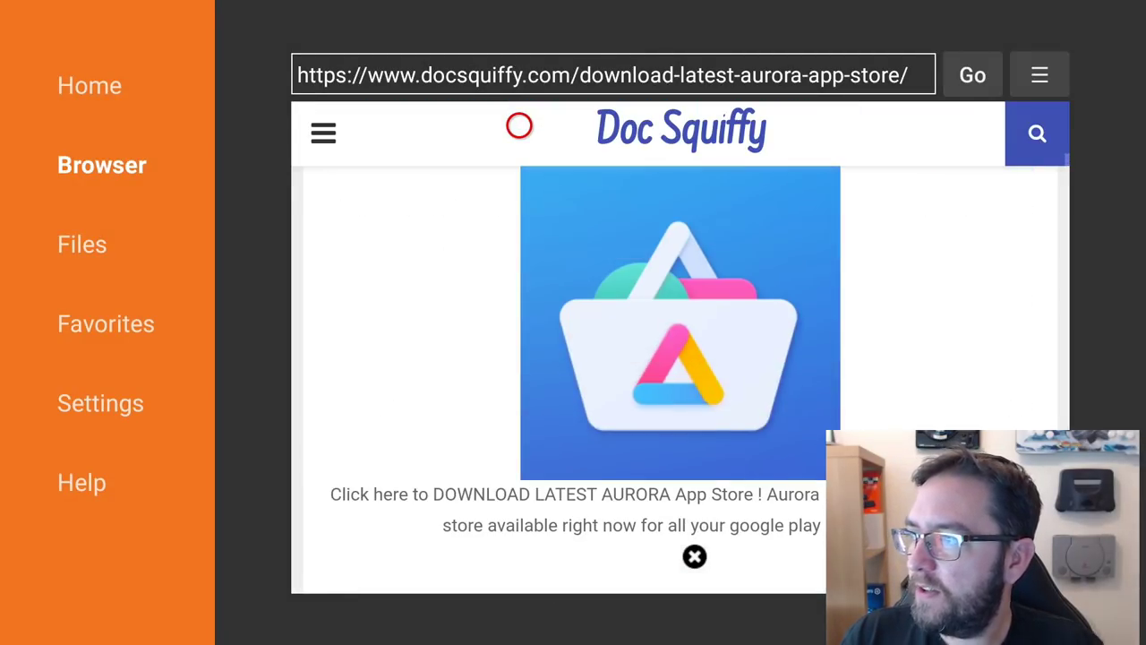
pyautogui.click(519, 126)
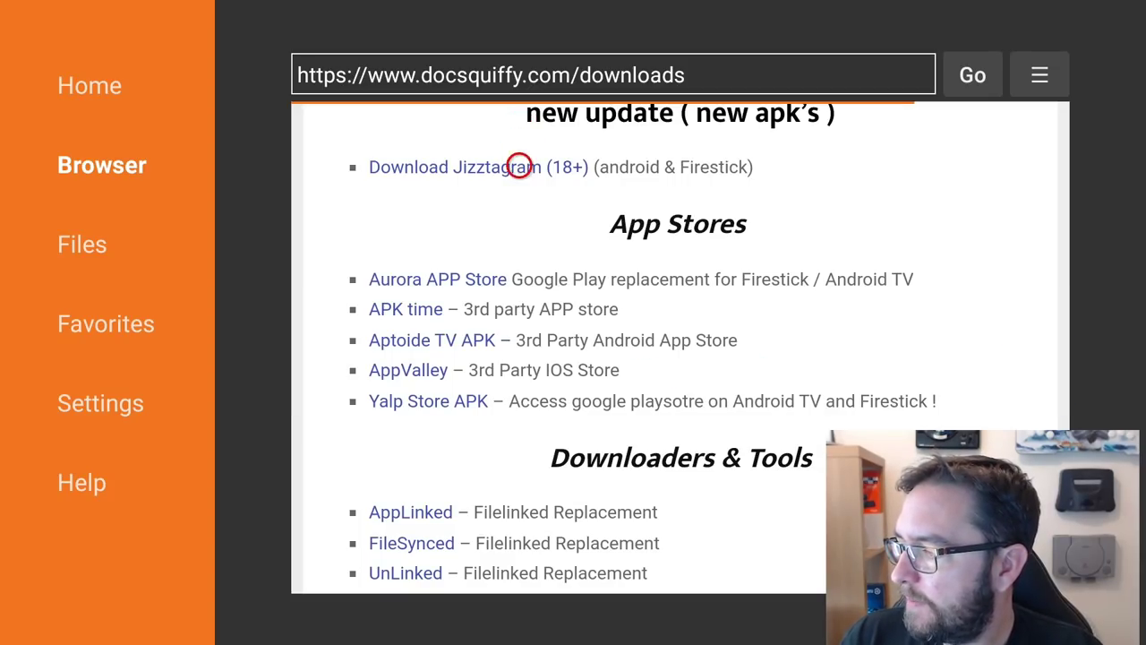
pyautogui.scroll(-5, 519, 567)
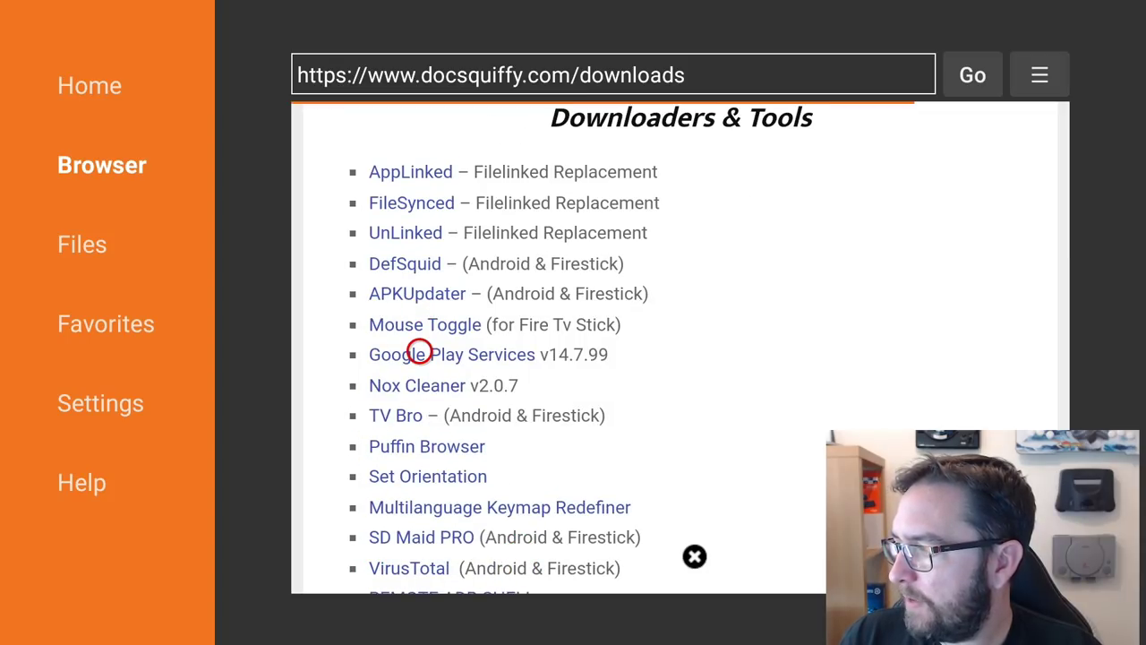
pyautogui.click(419, 322)
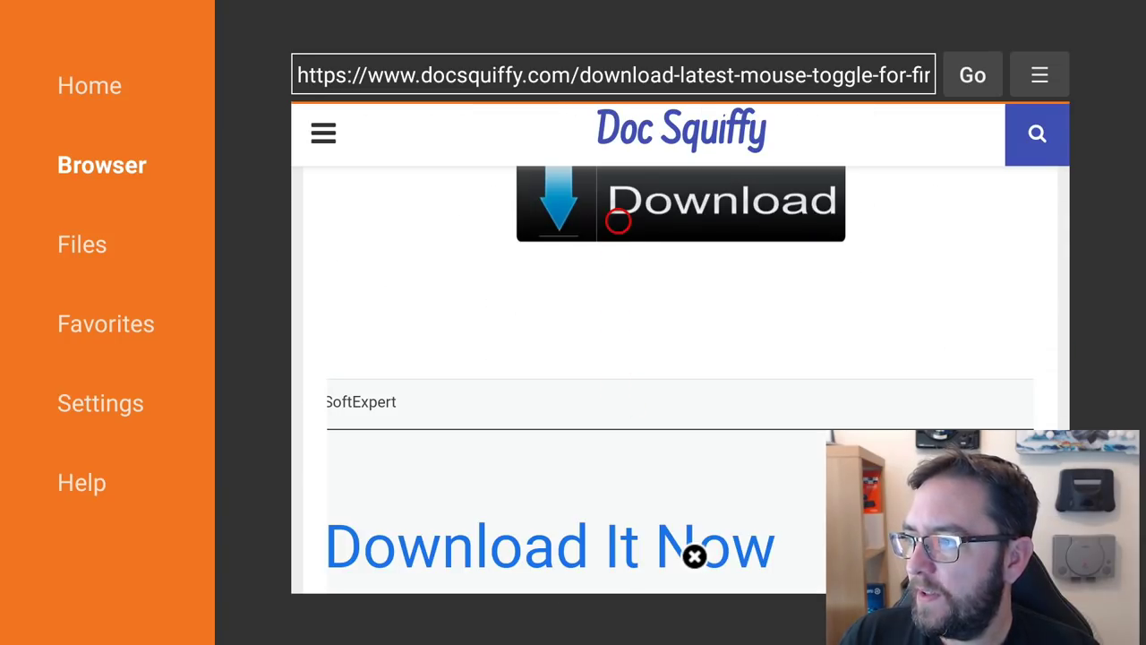
pyautogui.click(618, 220)
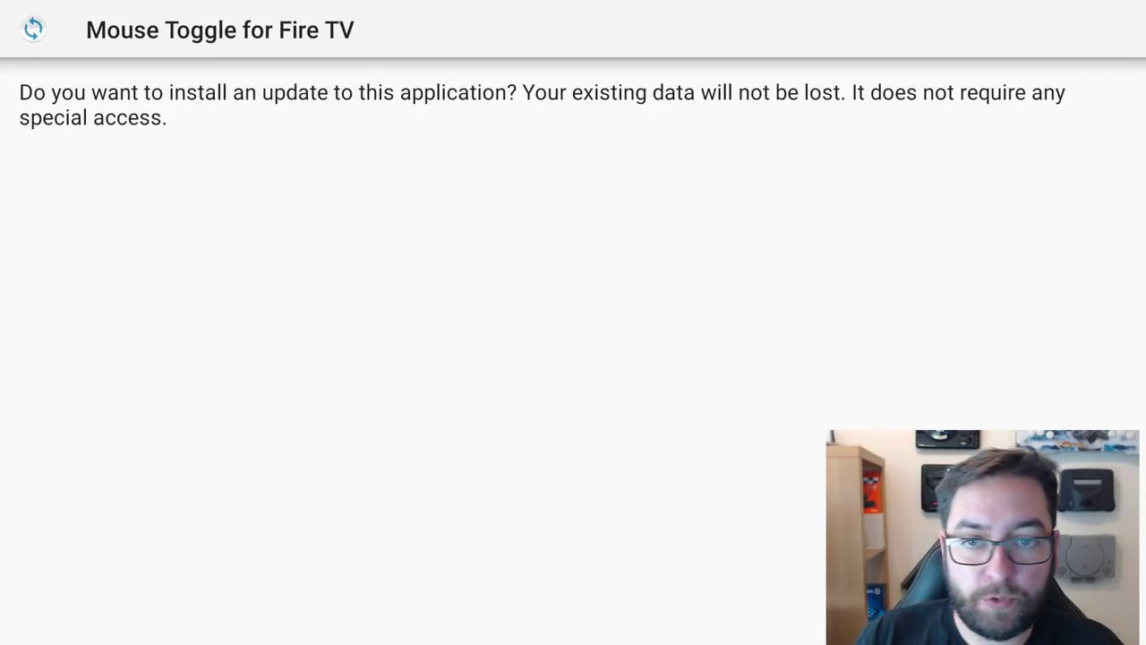
# Install the Mouse Toggle for Fire TV update and request deleting Mousetogglefiretv.apk
pyautogui.press('Return')
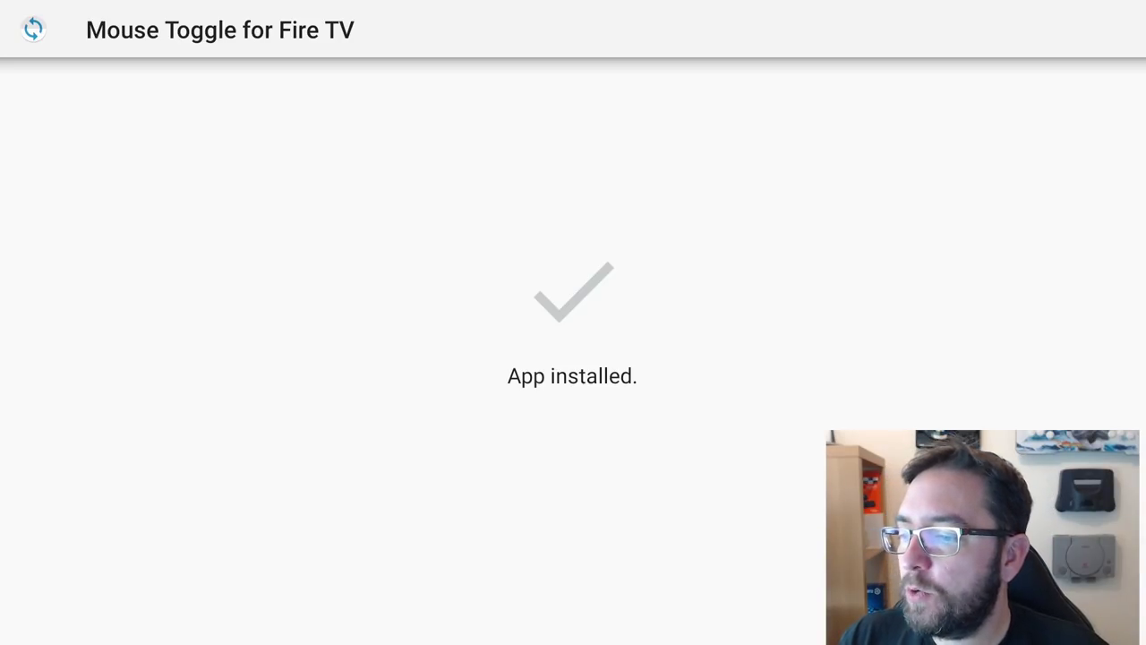
pyautogui.press('Escape')
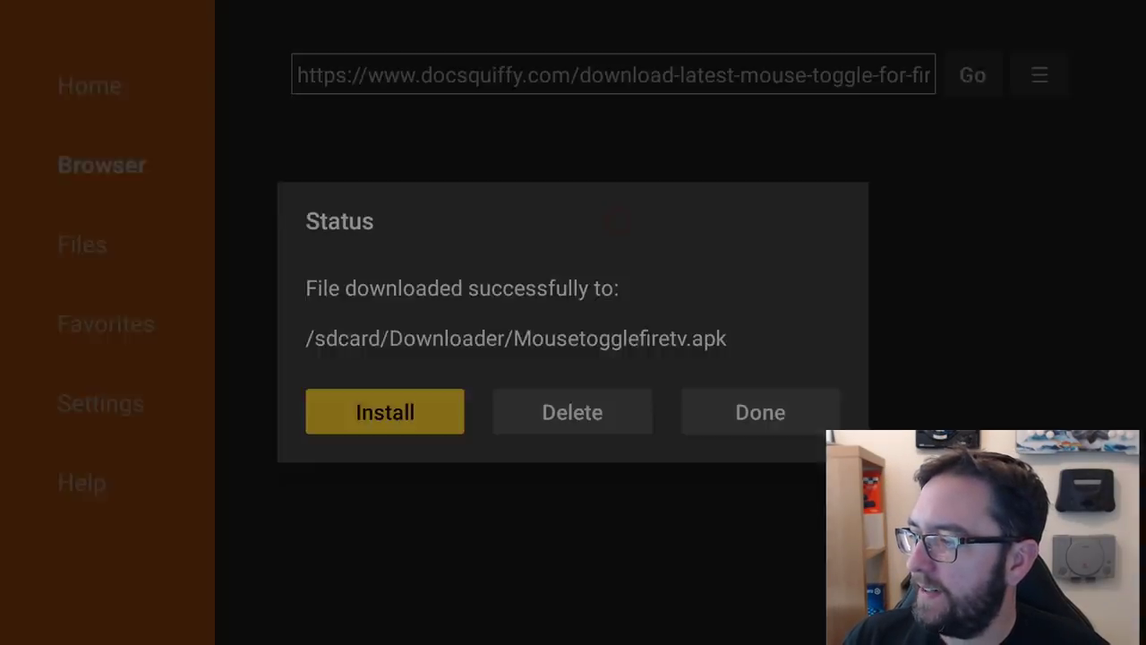
pyautogui.press('Right')
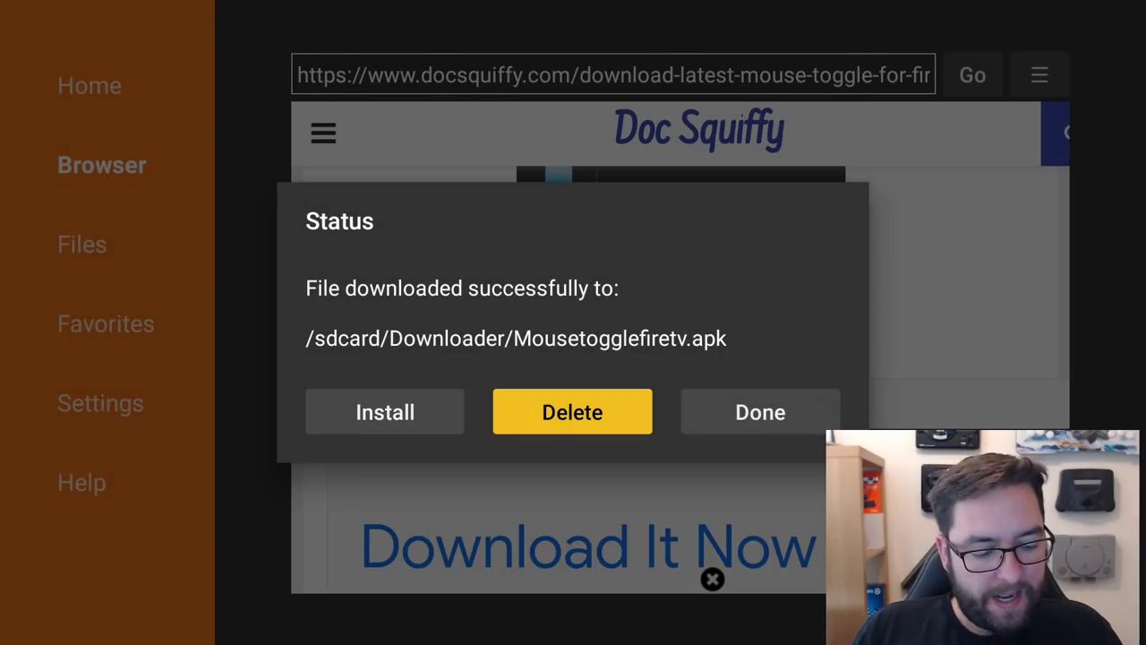
pyautogui.press('Return')
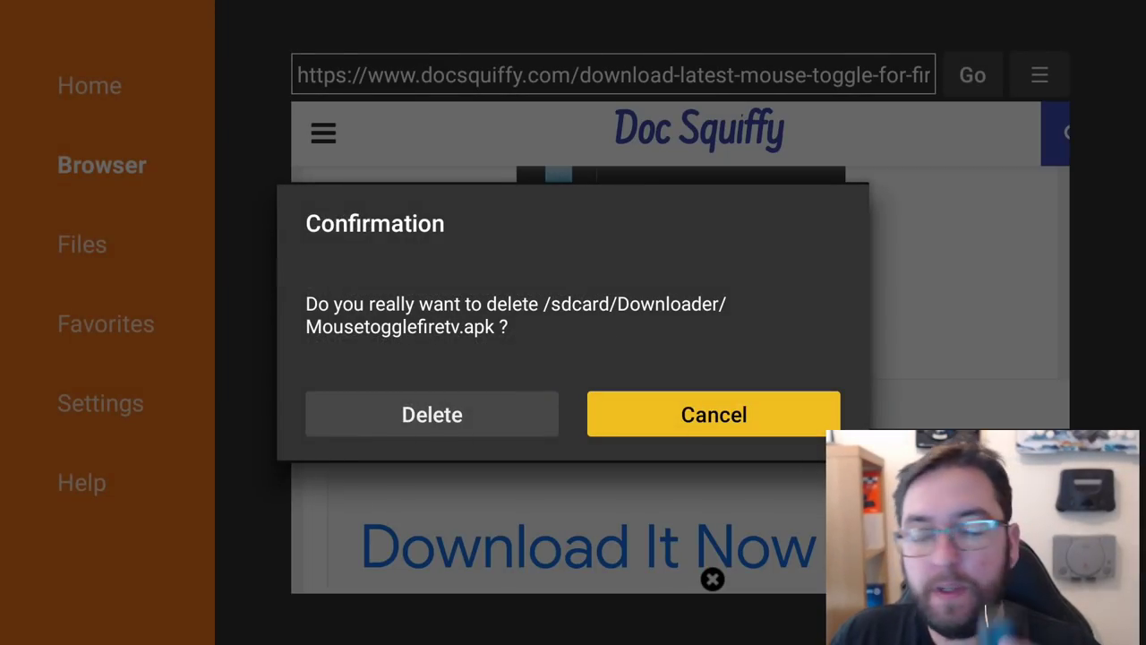
# Return to the Fire TV home screen and open Your Apps & Channels
pyautogui.press('Home')
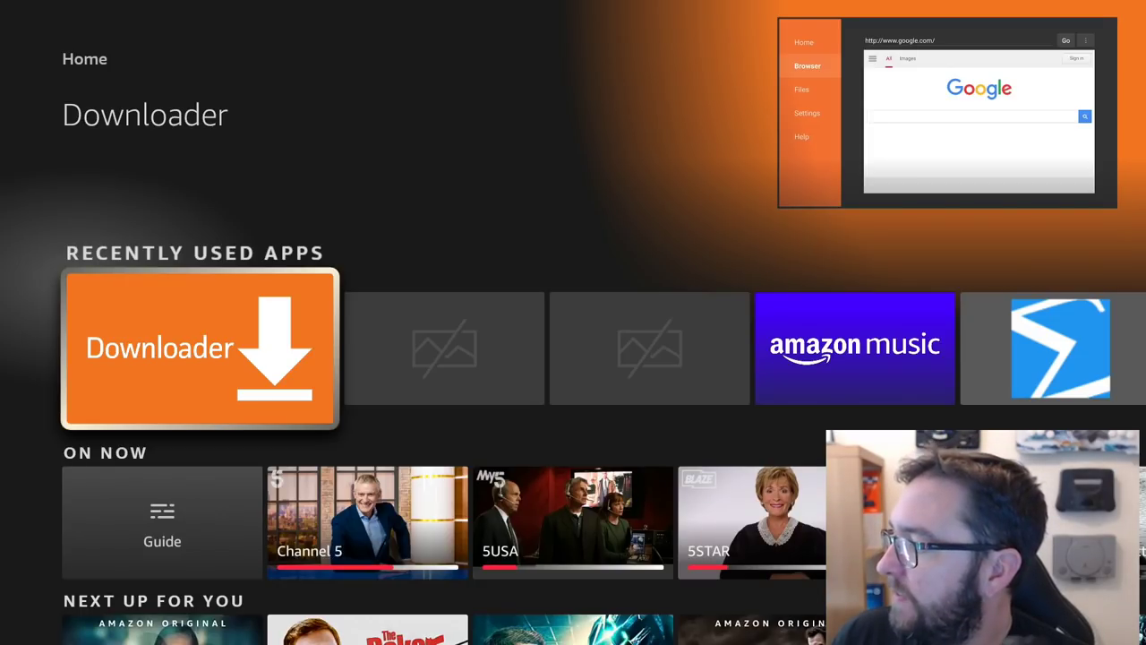
pyautogui.press('Up')
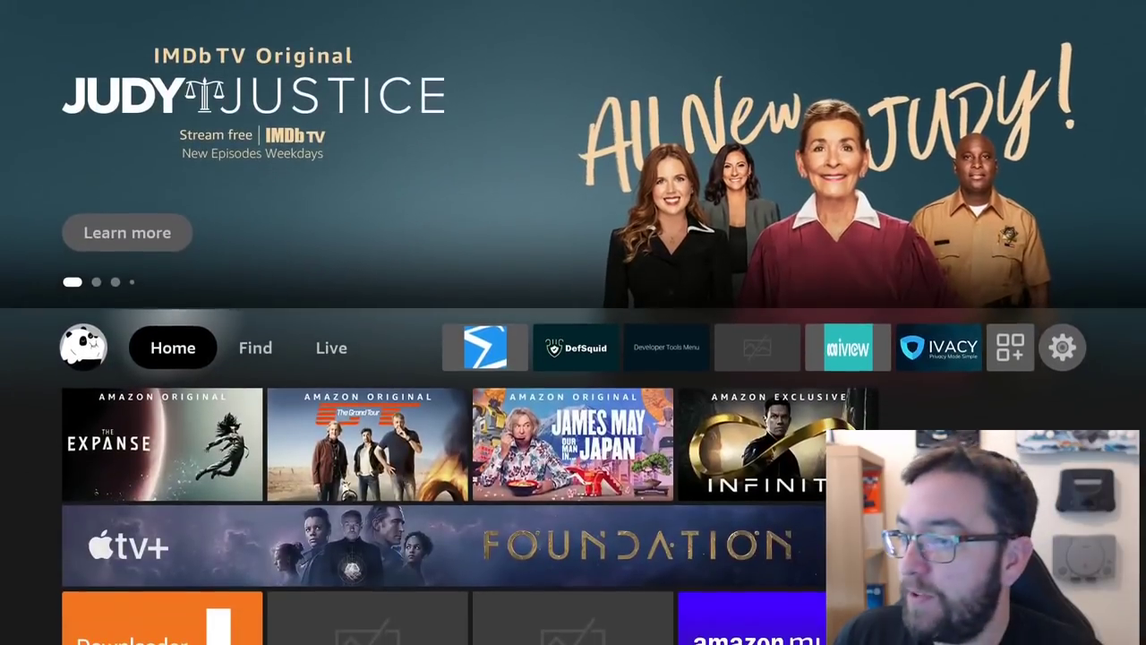
pyautogui.press('Right')
pyautogui.press('Right')
pyautogui.press('Right')
pyautogui.press('Right')
pyautogui.press('Right')
pyautogui.press('Right')
pyautogui.press('Right')
pyautogui.press('Right')
pyautogui.press('Right')
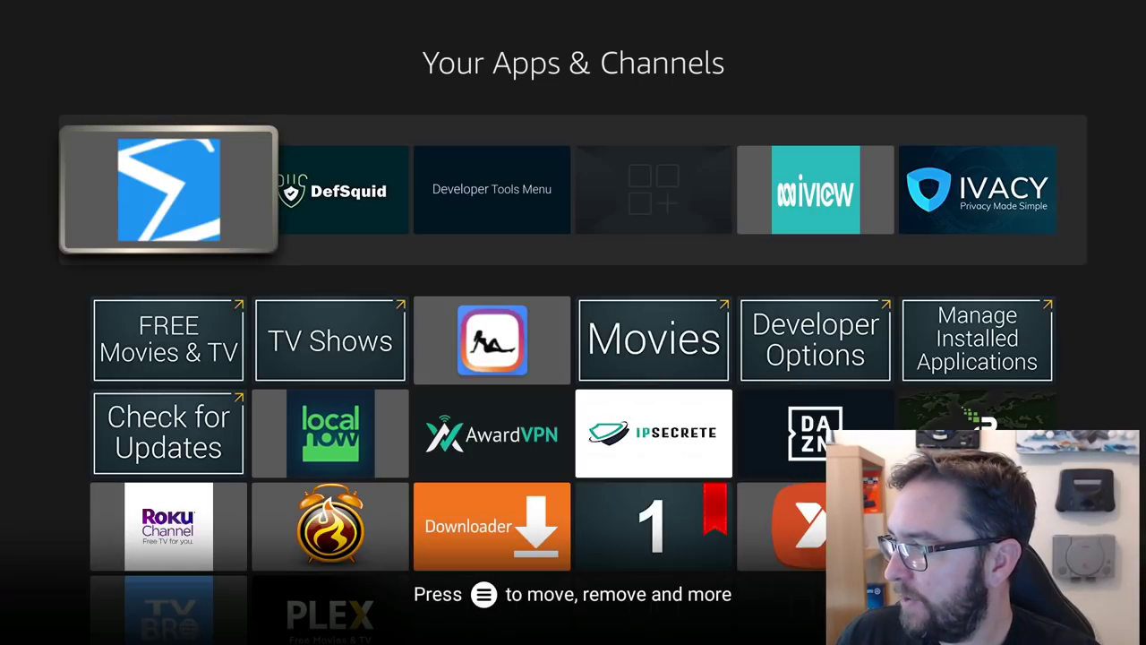
pyautogui.press('Down')
pyautogui.press('Down')
pyautogui.press('Down')
pyautogui.press('Down')
pyautogui.press('Down')
pyautogui.press('Down')
pyautogui.press('Down')
pyautogui.press('Down')
pyautogui.press('Down')
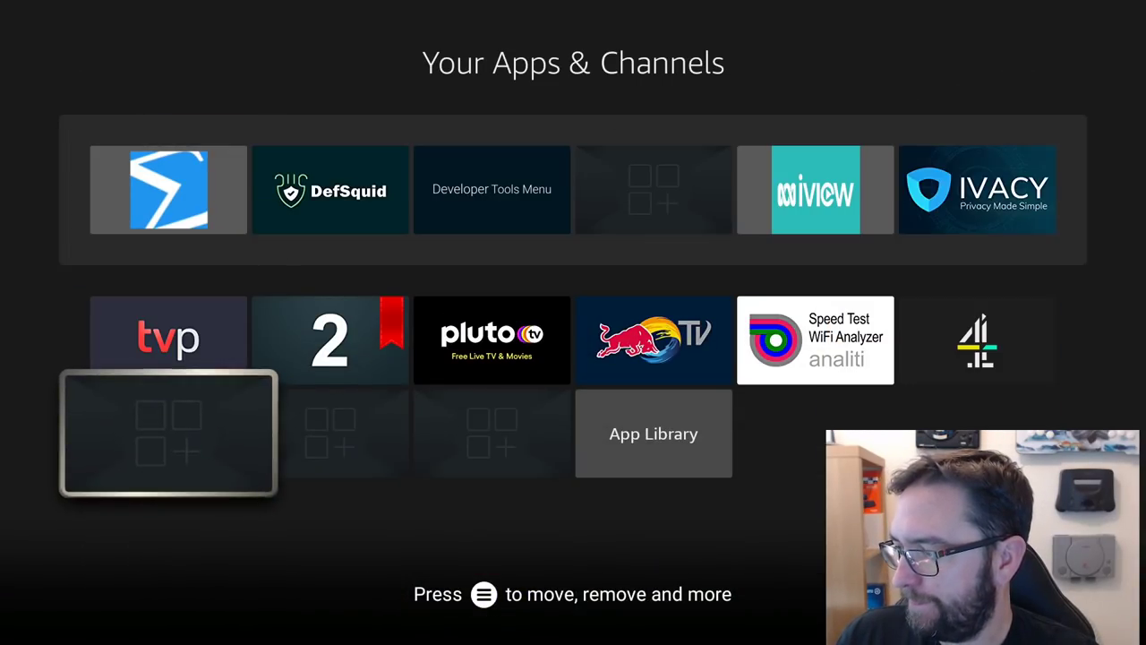
# Bring up Aurora Store's uninstall prompt in the app grid and cancel it
pyautogui.press('Right')
pyautogui.press('Right')
pyautogui.press('Left')
pyautogui.press('Right')
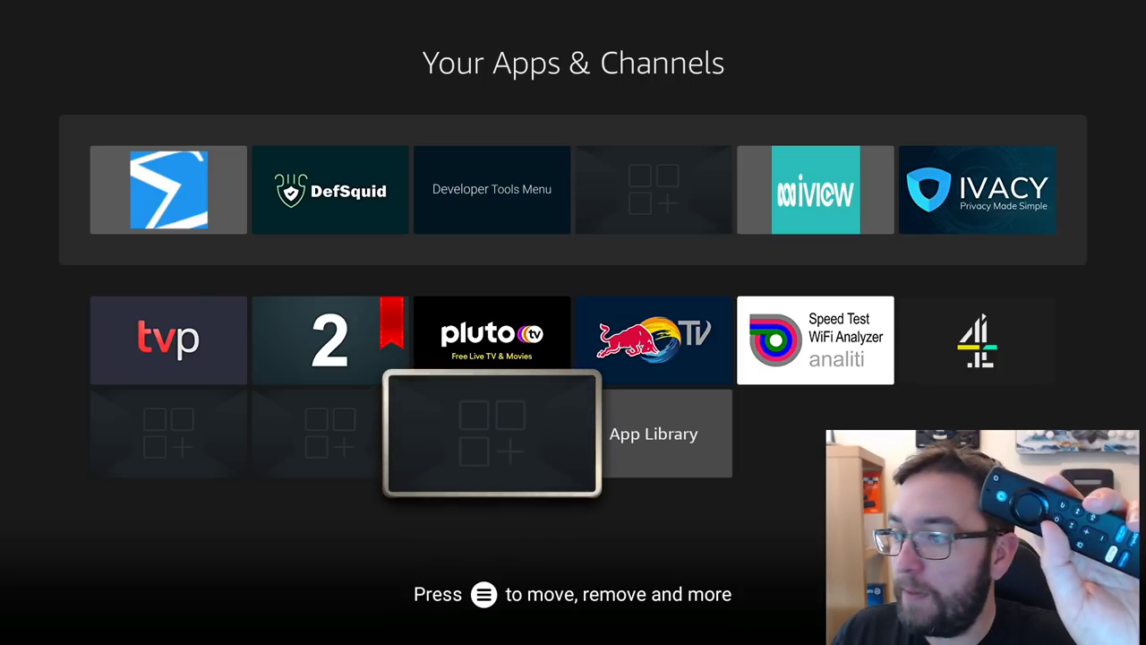
pyautogui.press('Menu')
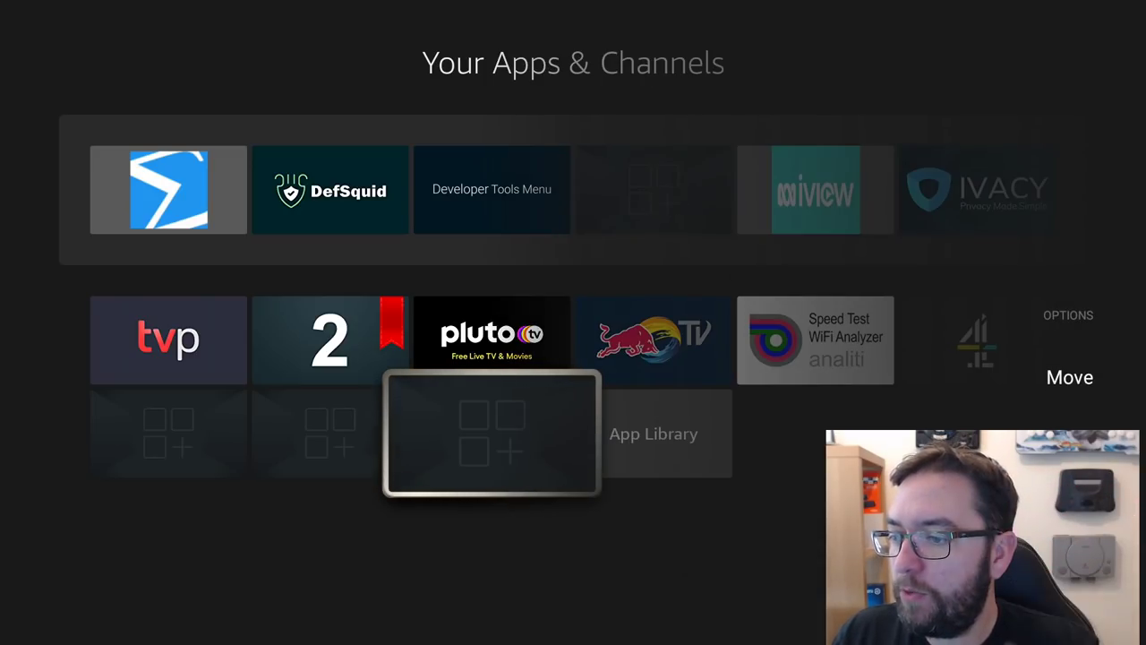
pyautogui.press('Escape')
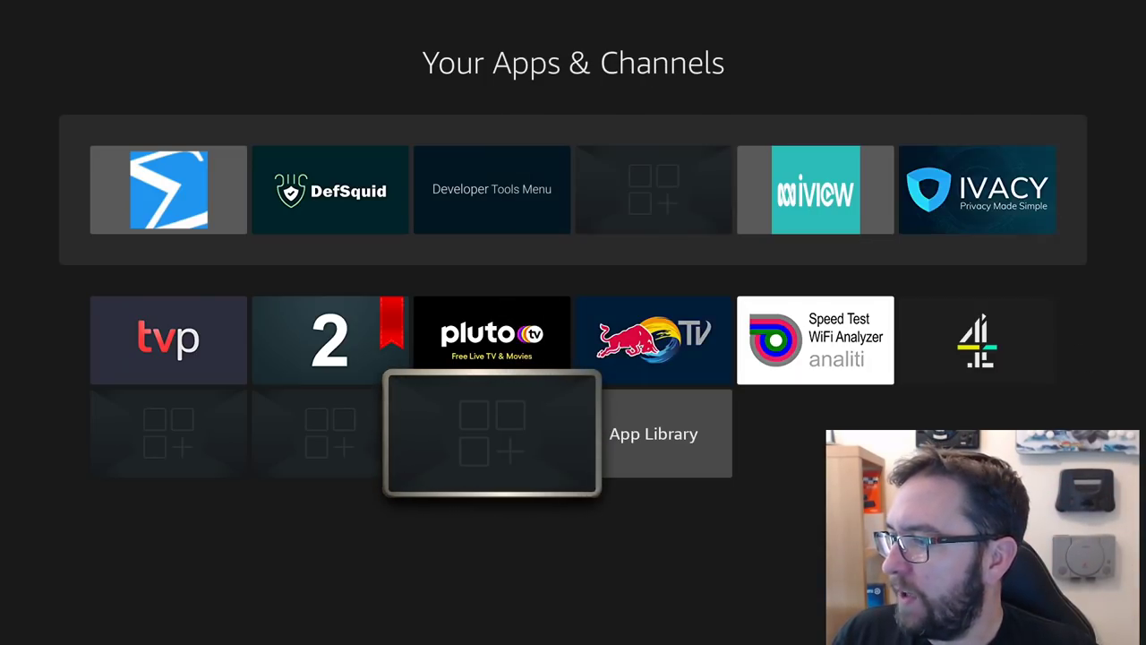
pyautogui.press('Return')
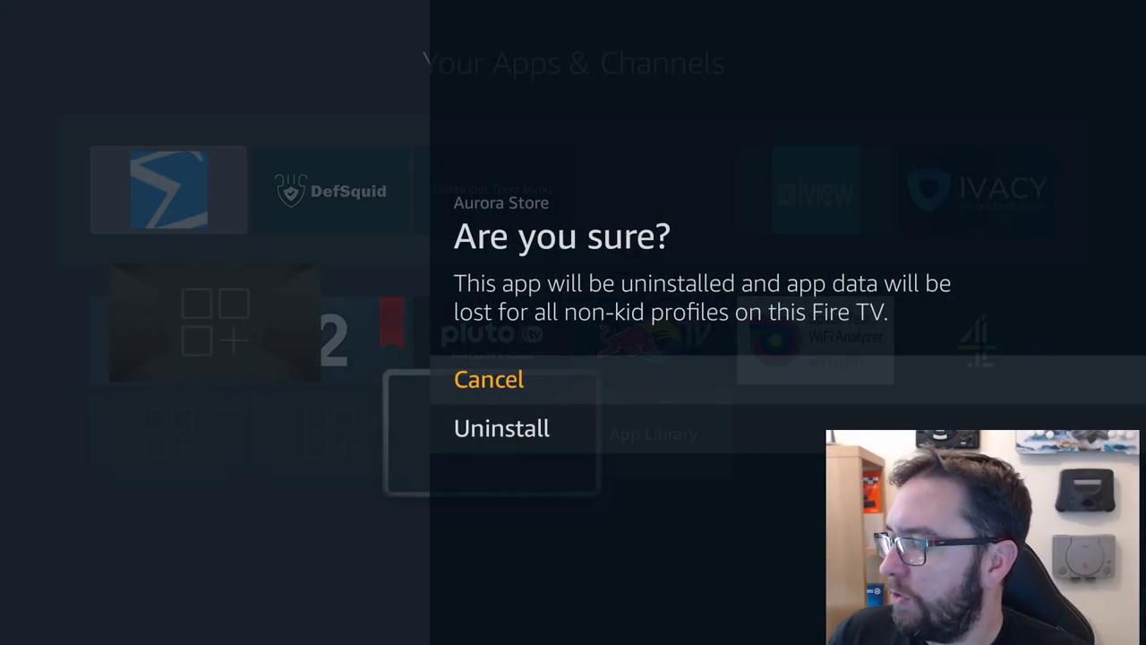
pyautogui.press('Return')
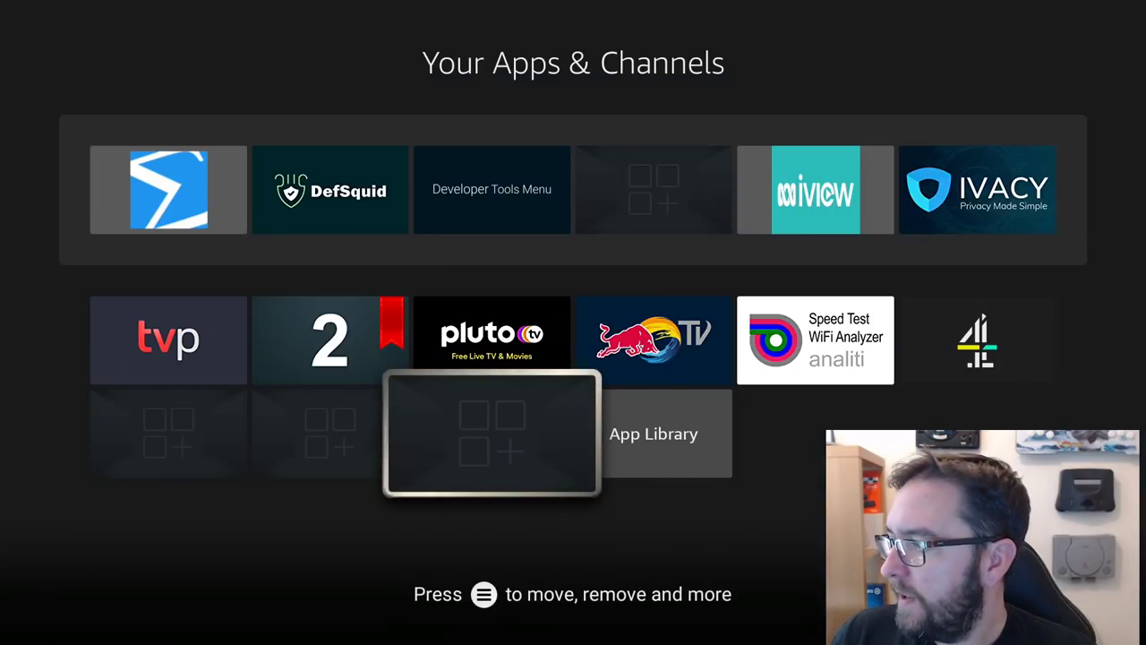
# Move through the app grid to the Mouse Toggle tile
pyautogui.press('Up')
pyautogui.press('Up')
pyautogui.press('Up')
pyautogui.press('Up')
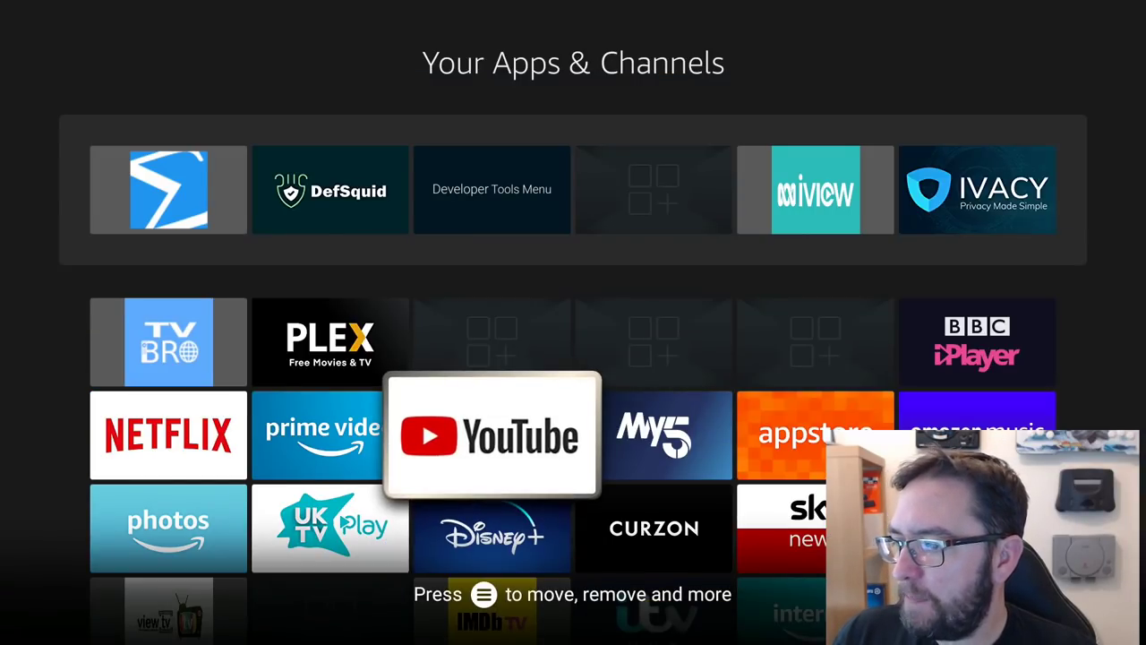
pyautogui.press('Right')
pyautogui.press('Right')
pyautogui.press('Right')
pyautogui.press('Down')
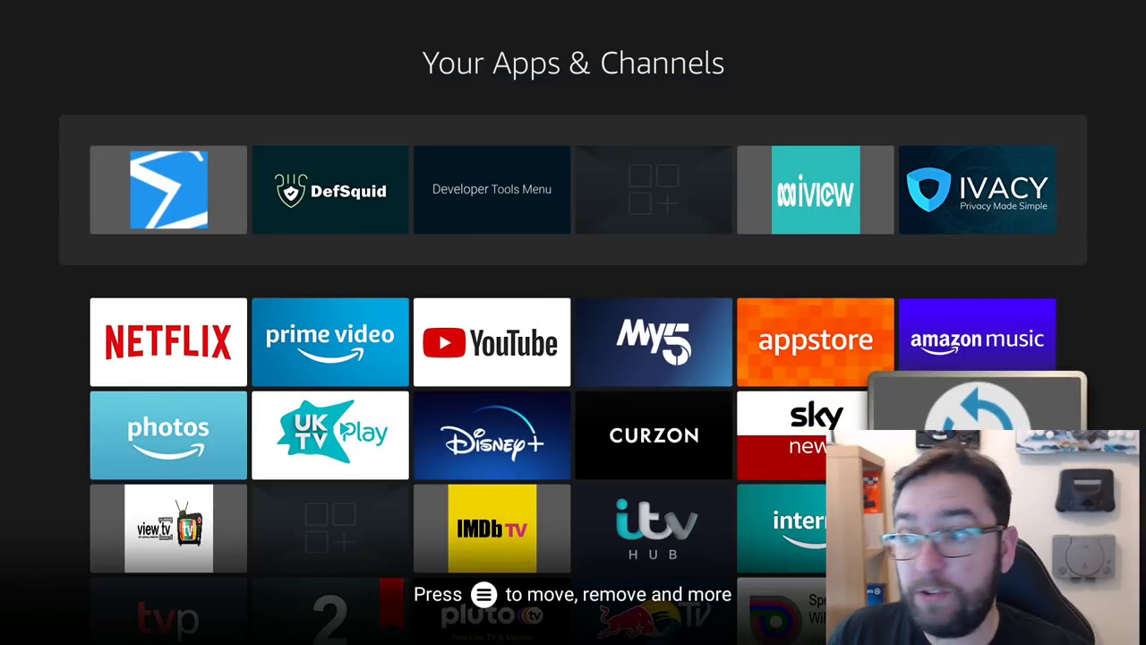
# Launch Mouse Toggle with its mouse service starting and auto start on, then leave it
pyautogui.press('Return')
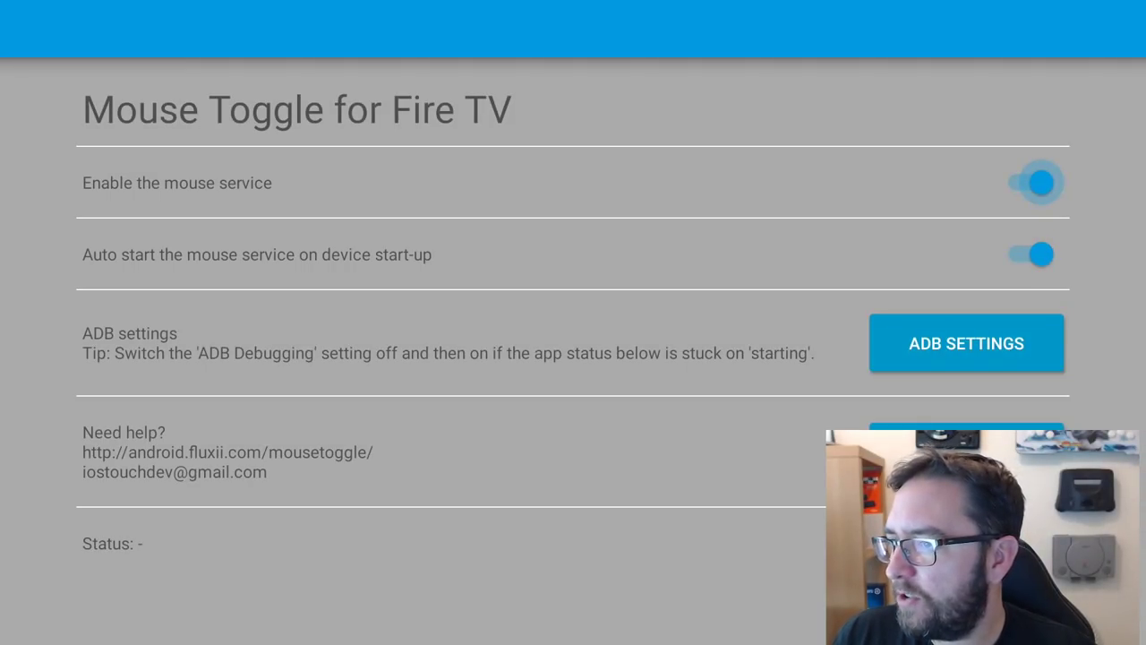
pyautogui.press('Down')
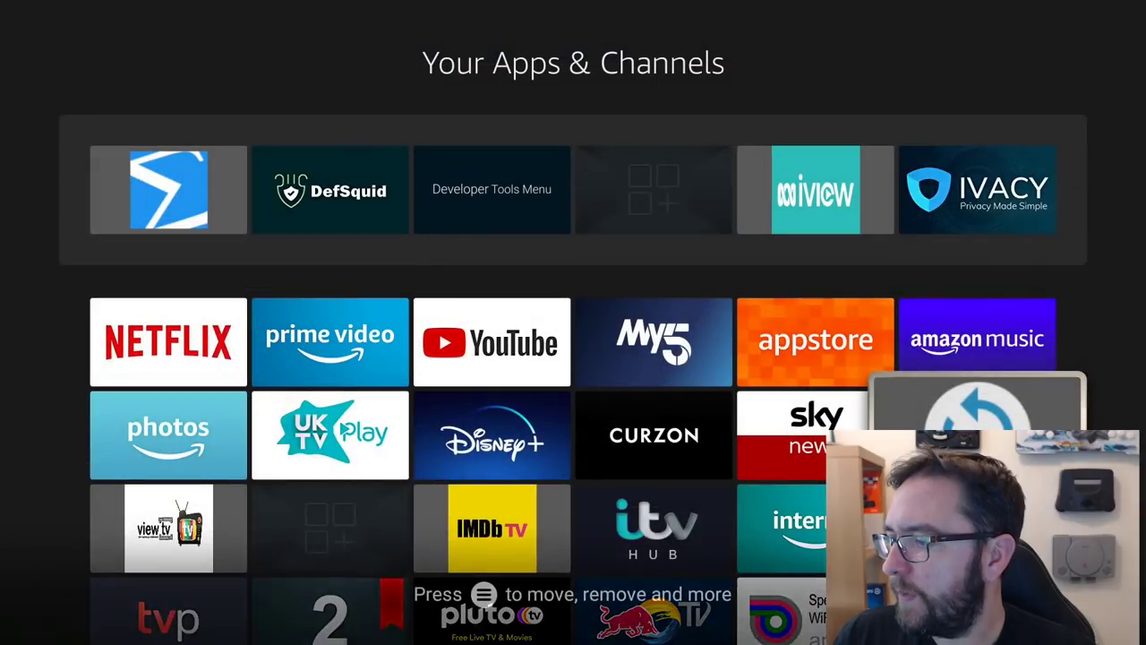
pyautogui.press('Down')
pyautogui.press('Down')
pyautogui.press('Down')
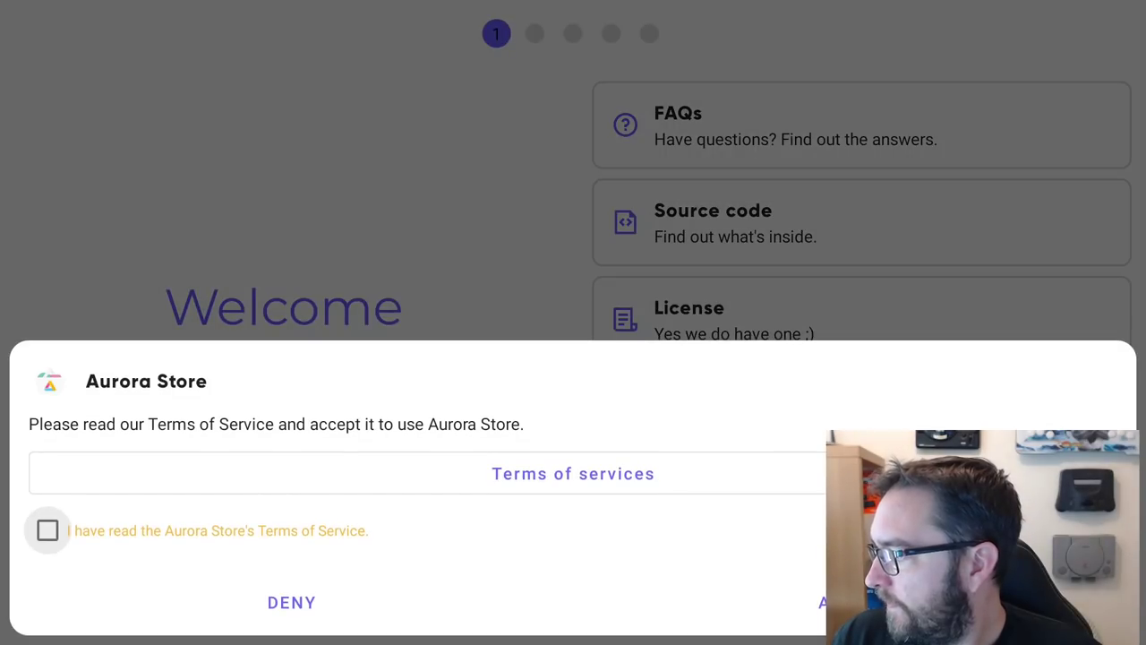
# Tick the agreement box and accept Aurora Store's Terms of Service
pyautogui.press('Down')
pyautogui.press('Up')
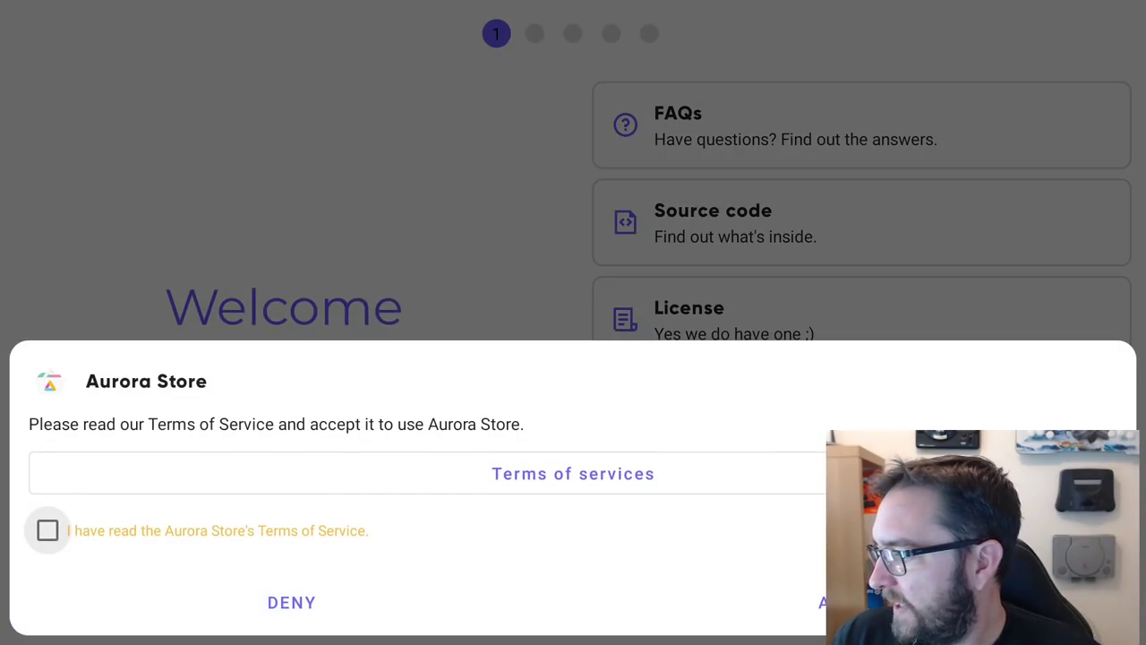
pyautogui.press('Return')
pyautogui.press('Down')
pyautogui.press('Right')
pyautogui.press('Return')
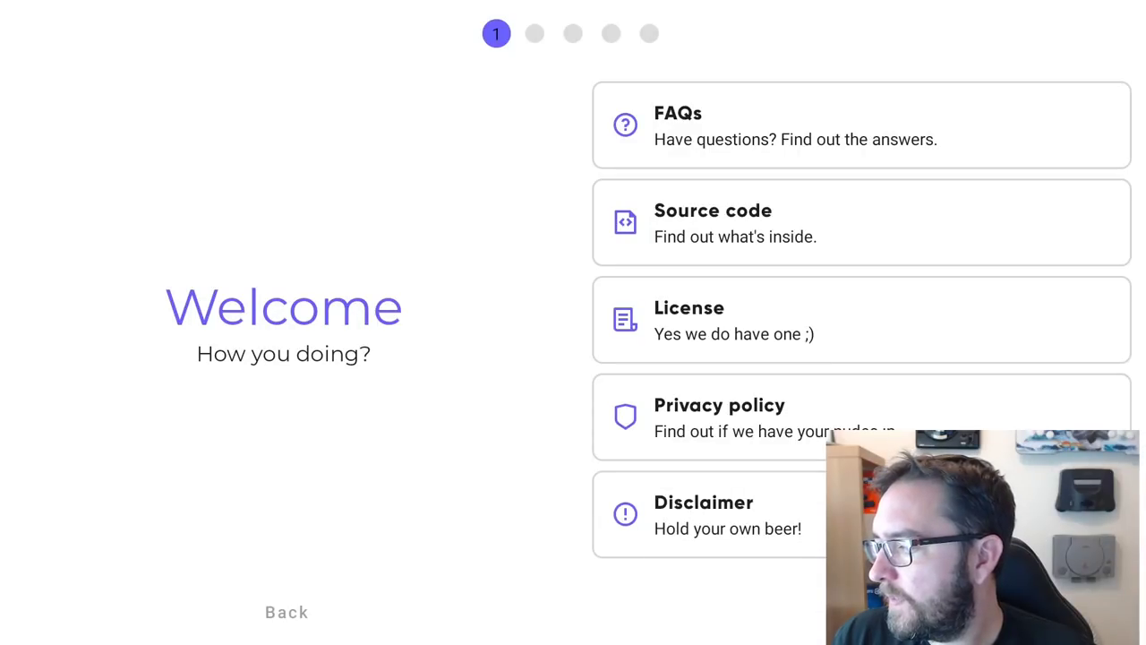
# Advance past Welcome, keeping Session installer and System theme, to the permissions step
pyautogui.press('Down')
pyautogui.press('Return')
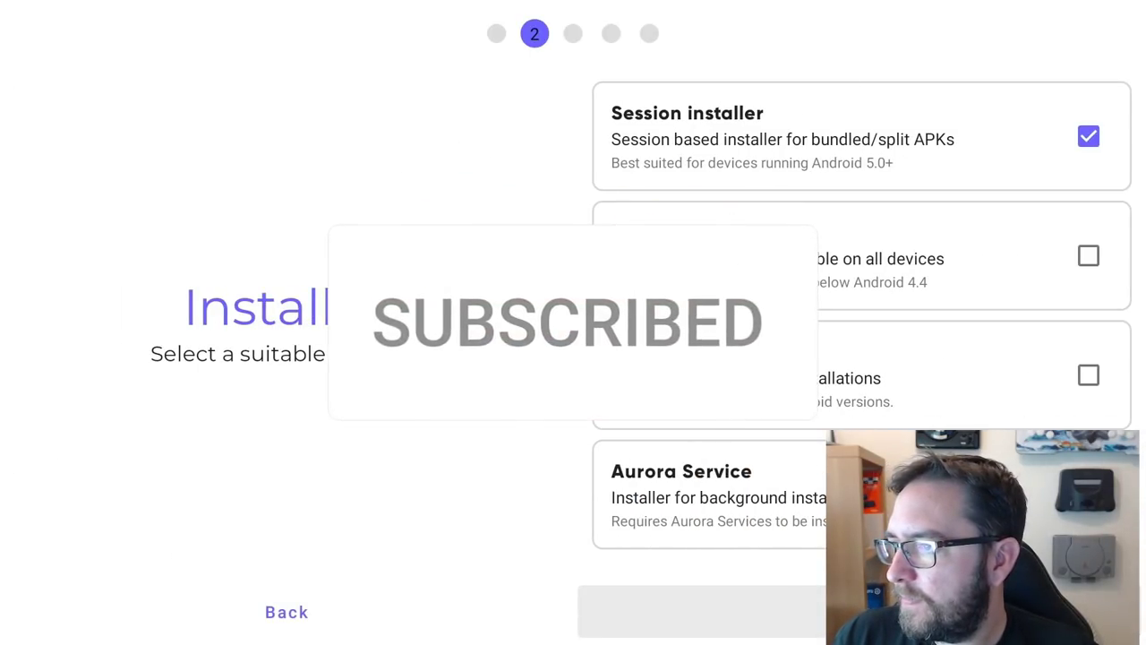
pyautogui.press('Return')
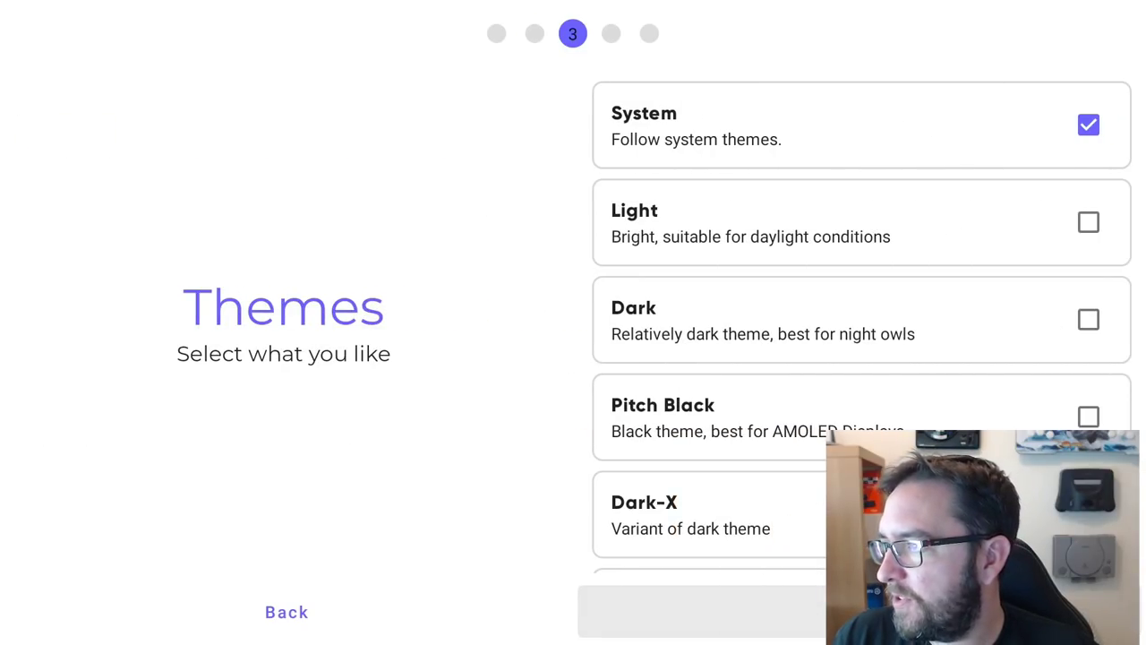
pyautogui.press('Return')
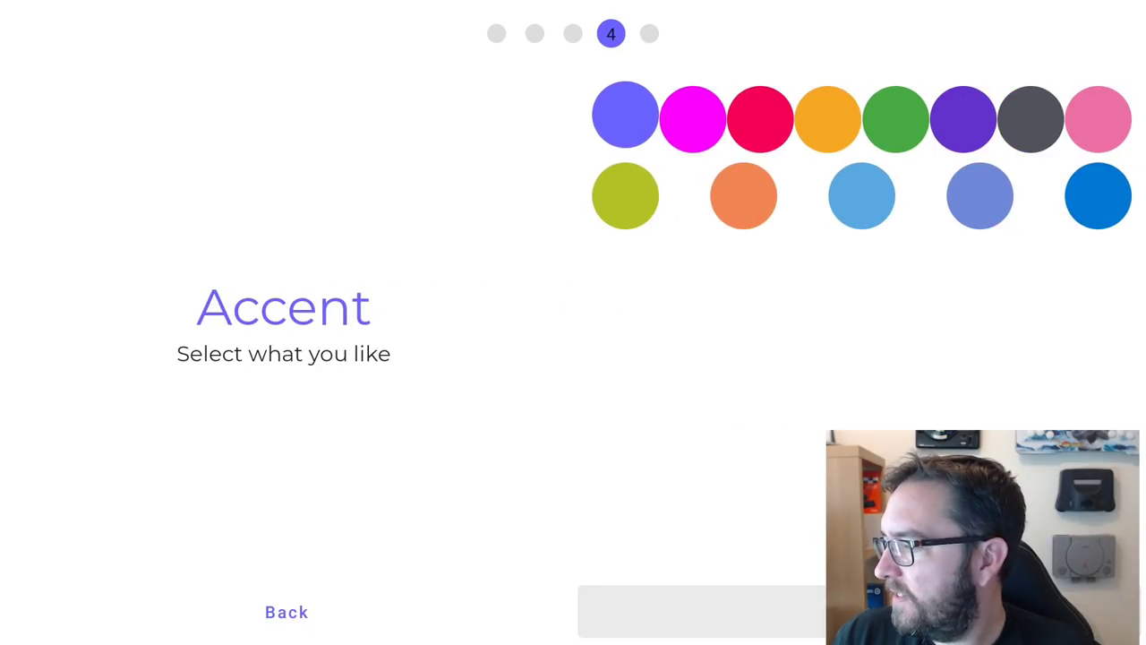
pyautogui.press('Return')
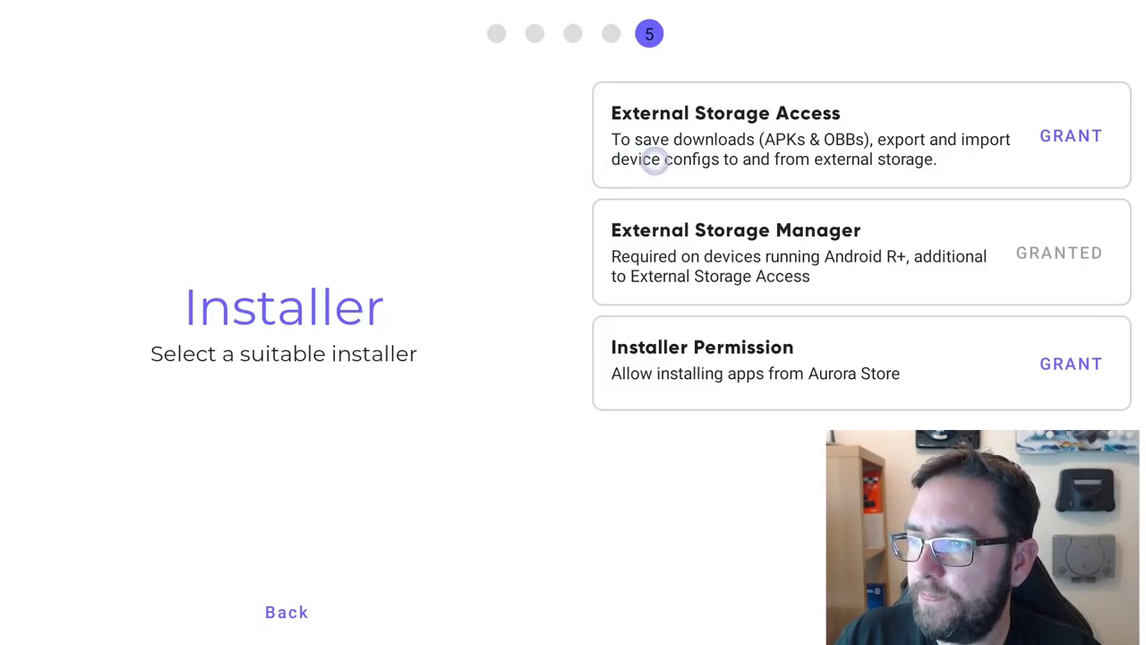
# Grant Aurora Store External Storage Access, then request its Installer Permission
pyautogui.click(1071, 137)
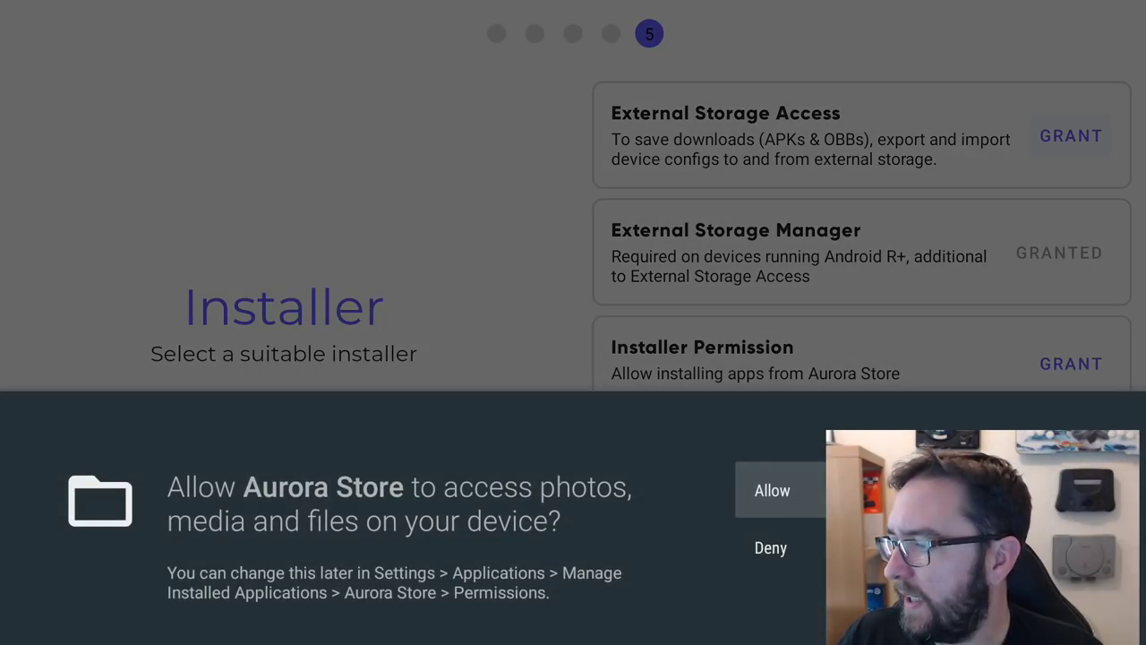
pyautogui.press('Return')
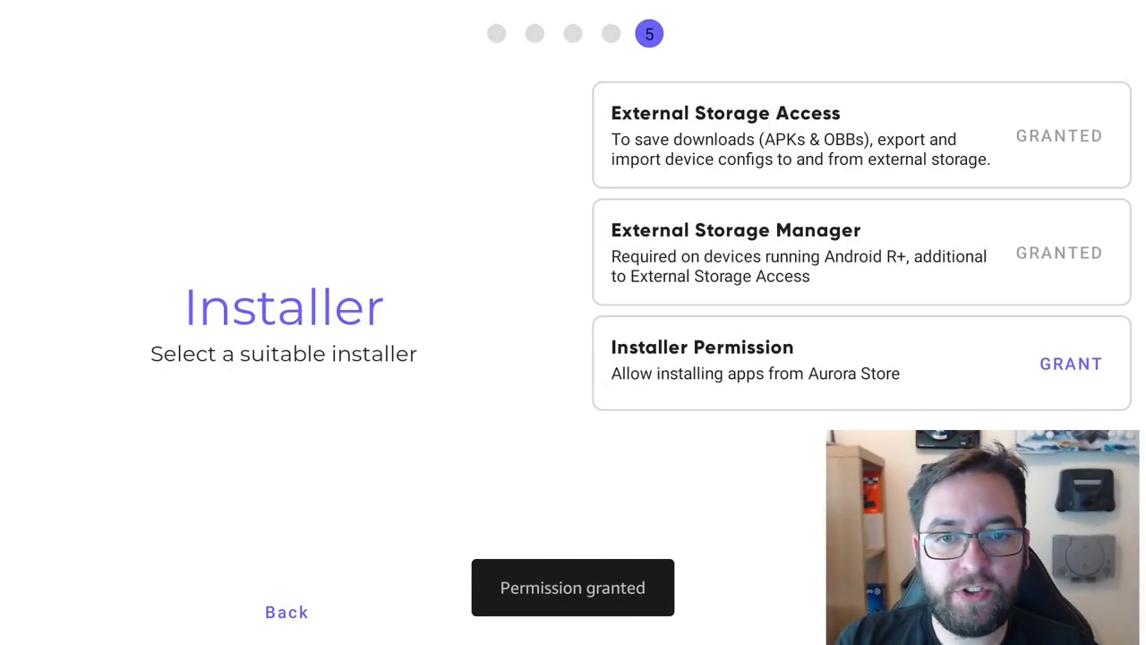
pyautogui.press('Down')
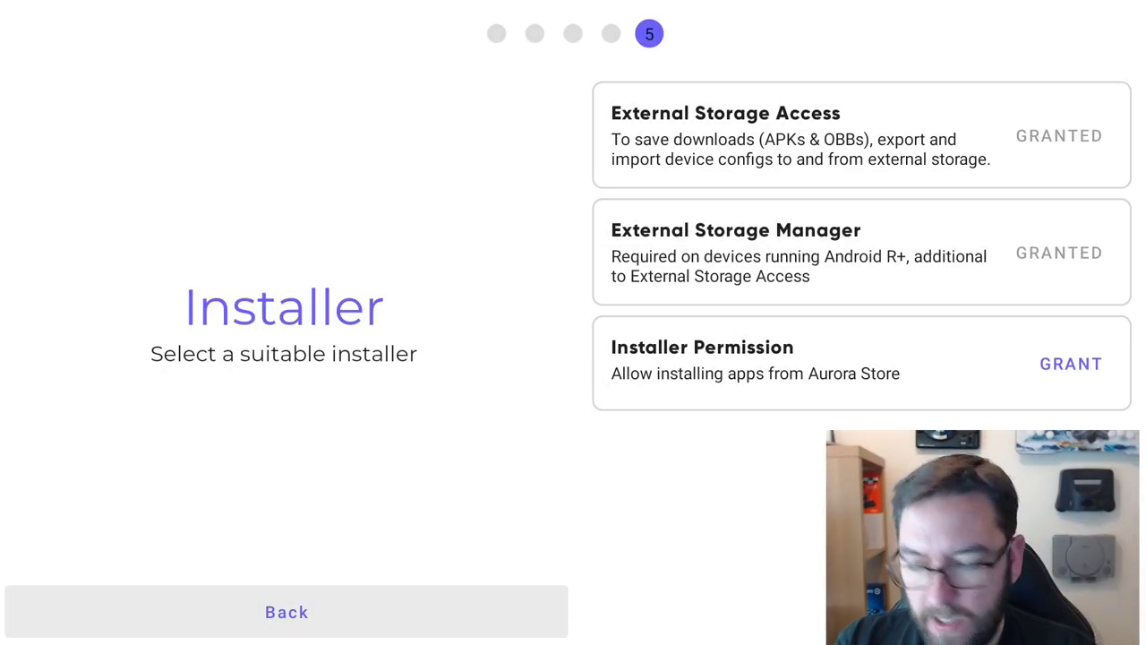
pyautogui.press('Up')
pyautogui.press('Down')
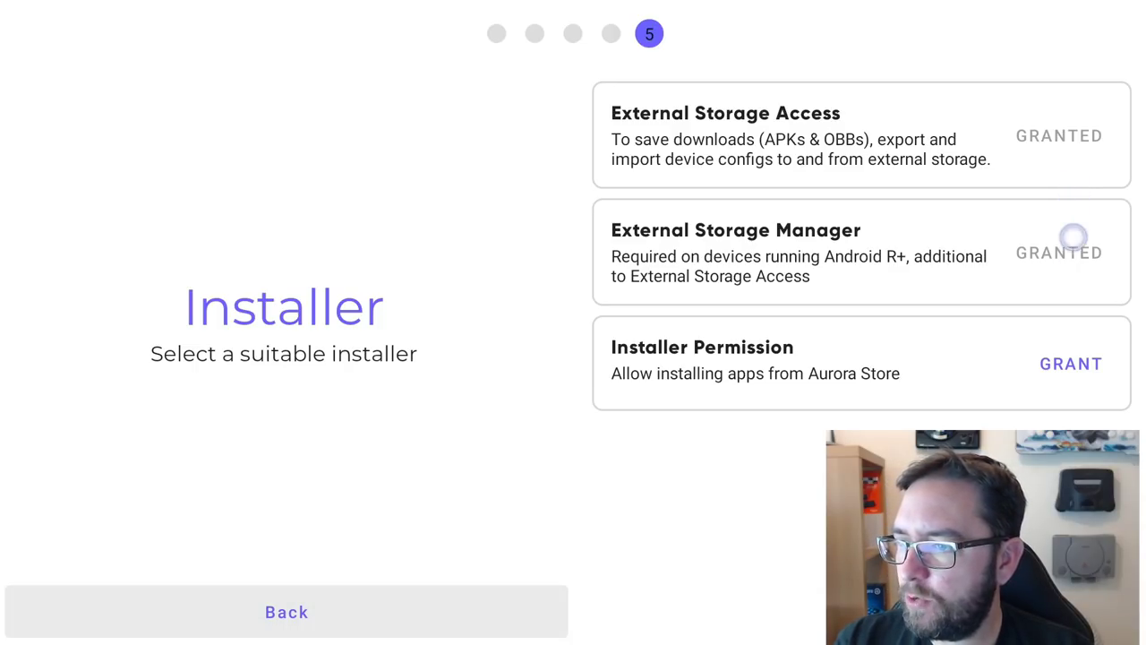
pyautogui.click(1071, 357)
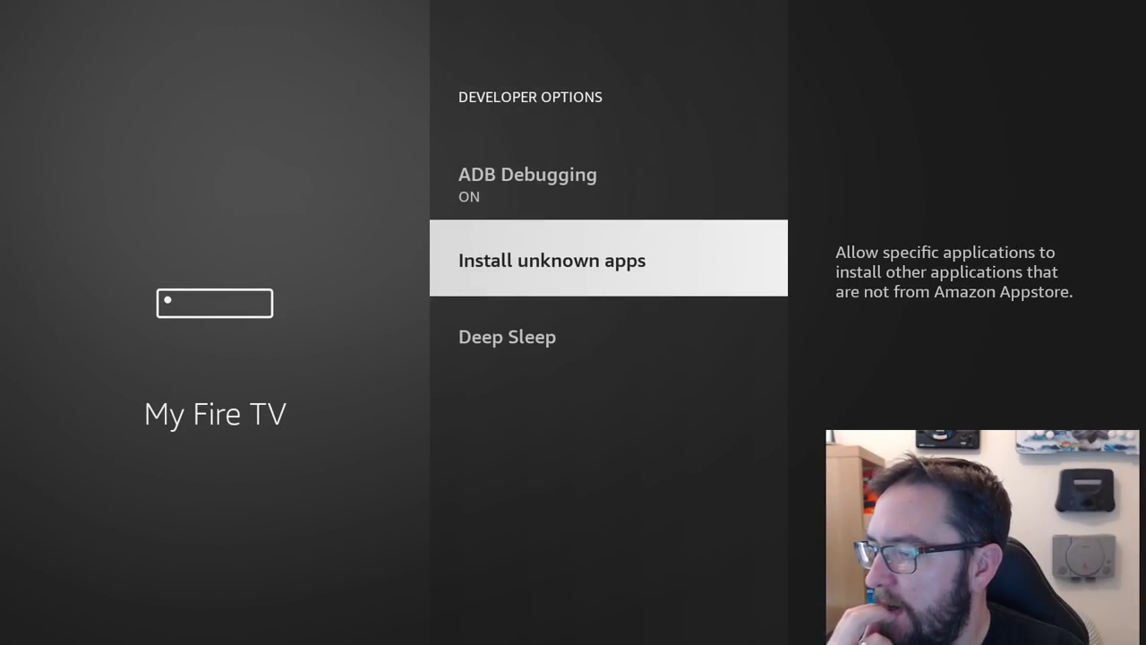
# Switch Aurora Store to ON under Install unknown apps in Developer Options
pyautogui.press('Return')
pyautogui.press('Down')
pyautogui.press('Down')
pyautogui.press('Down')
pyautogui.press('Down')
pyautogui.press('Down')
pyautogui.press('Up')
pyautogui.press('Up')
pyautogui.press('Up')
pyautogui.press('Up')
pyautogui.press('Down')
pyautogui.press('Down')
pyautogui.press('Down')
pyautogui.press('Down')
pyautogui.press('Down')
pyautogui.press('Down')
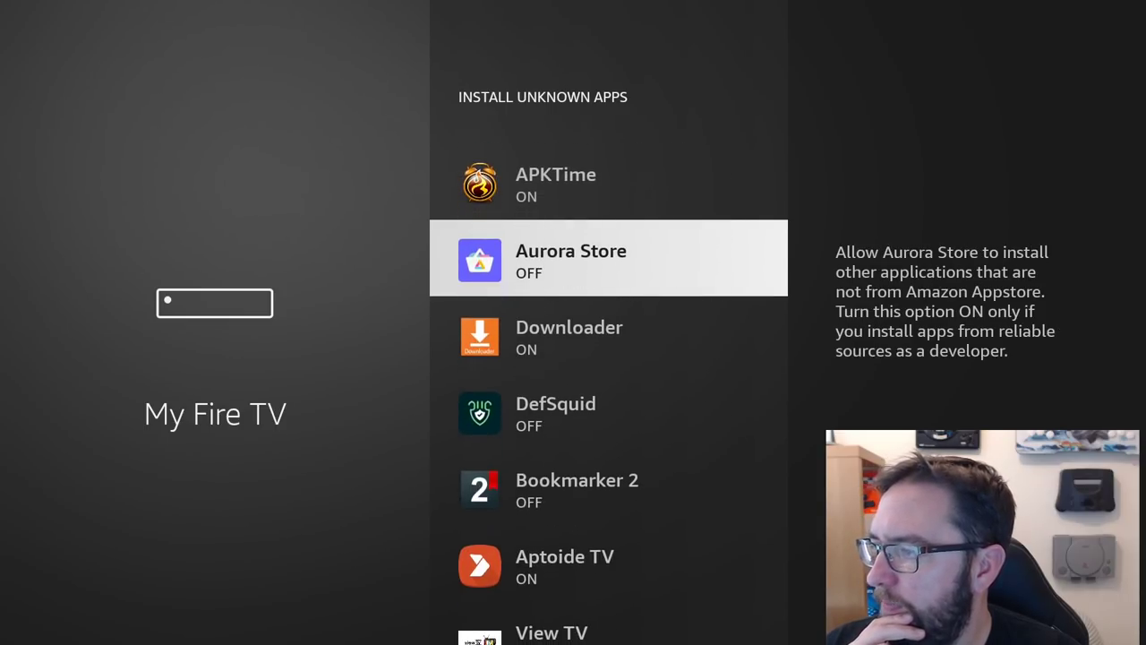
pyautogui.press('Return')
# Return to Aurora Store and finish the setup wizard to reach the login screen
pyautogui.press('Escape')
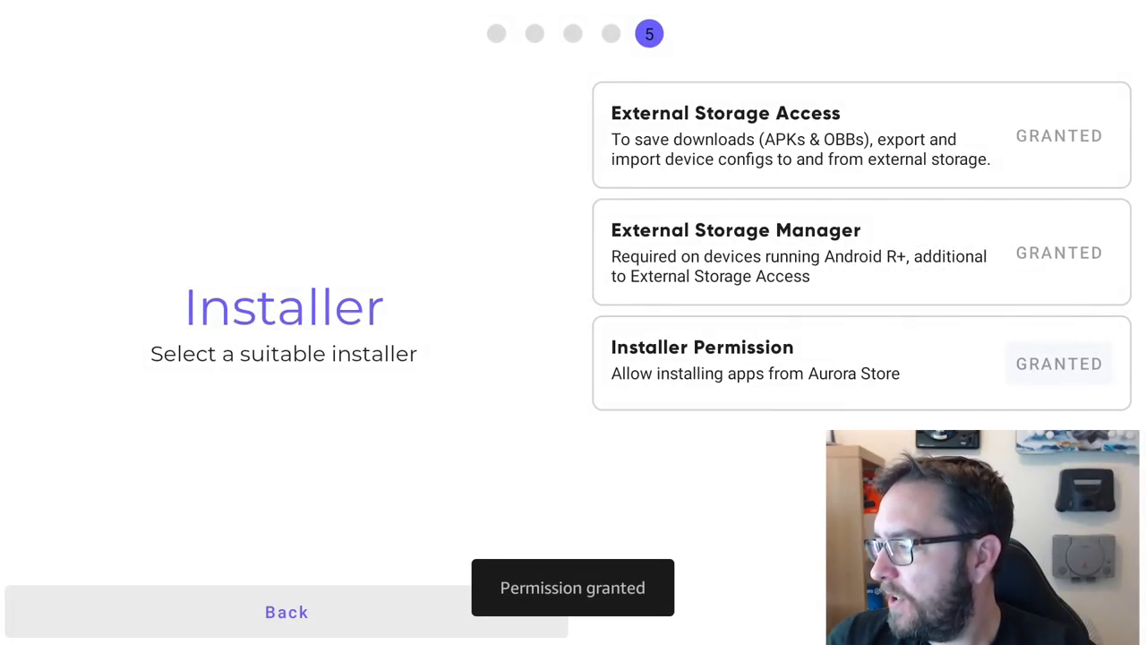
pyautogui.press('Right')
pyautogui.press('Return')
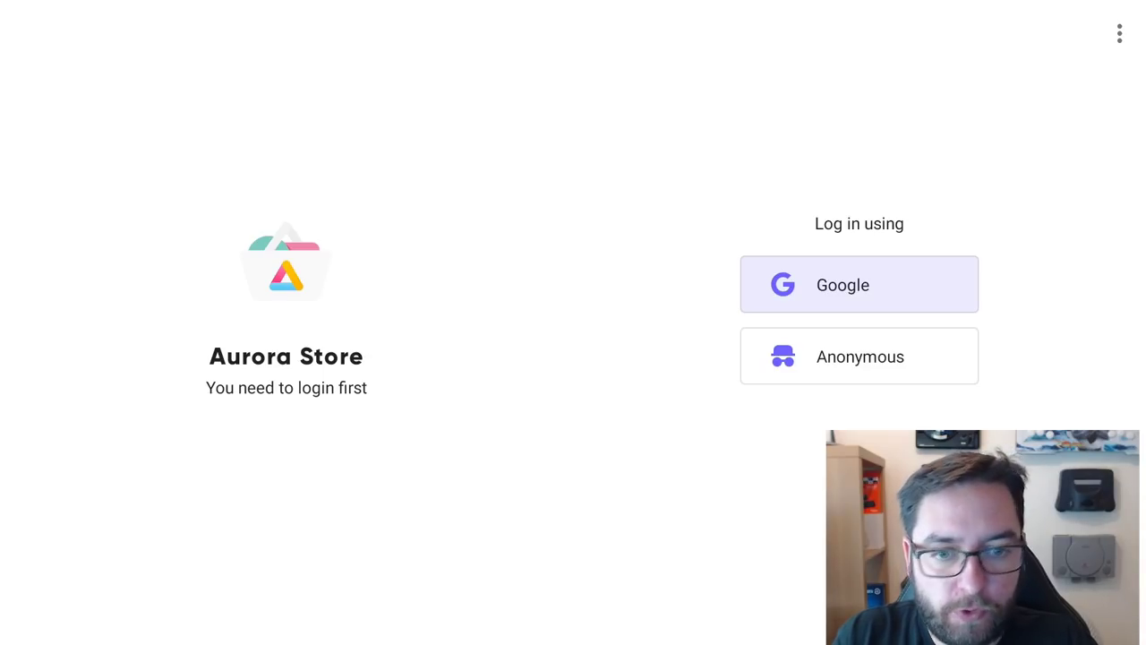
# Choose Anonymous on Aurora Store's login screen
pyautogui.press('Down')
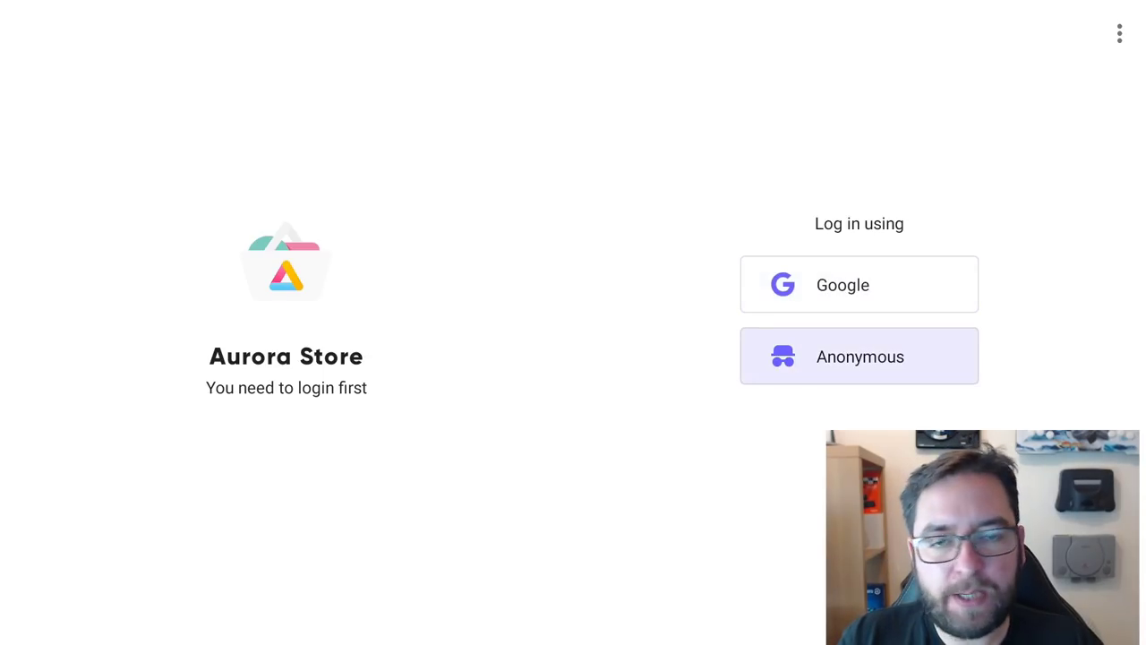
pyautogui.press('Return')
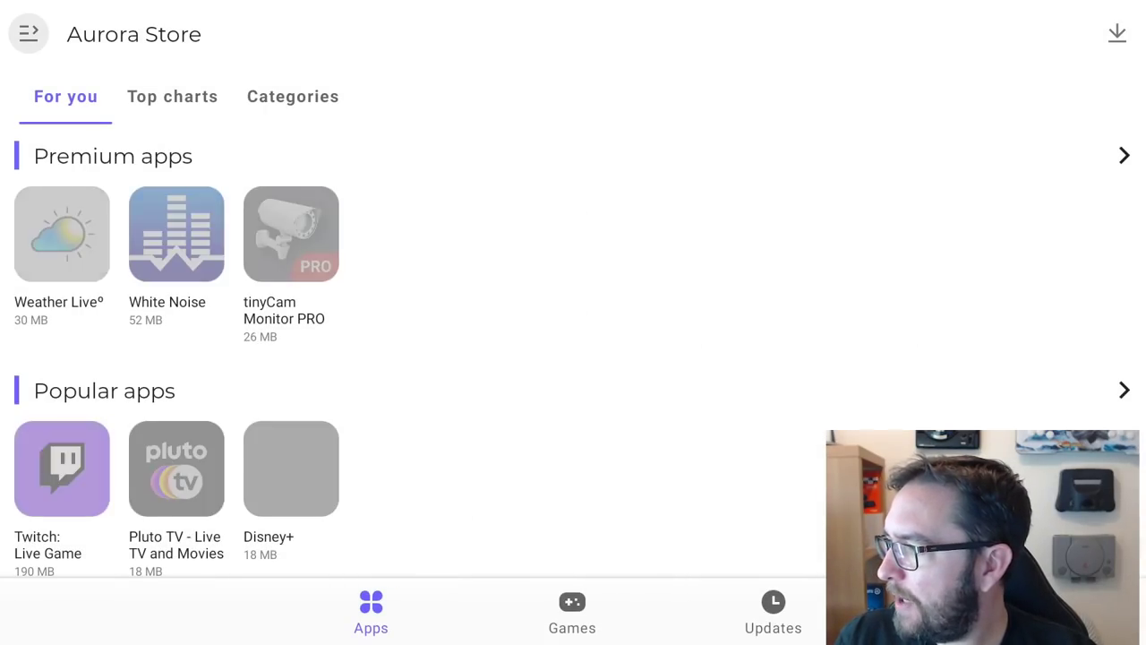
pyautogui.press('Down')
pyautogui.press('Down')
pyautogui.press('Down')
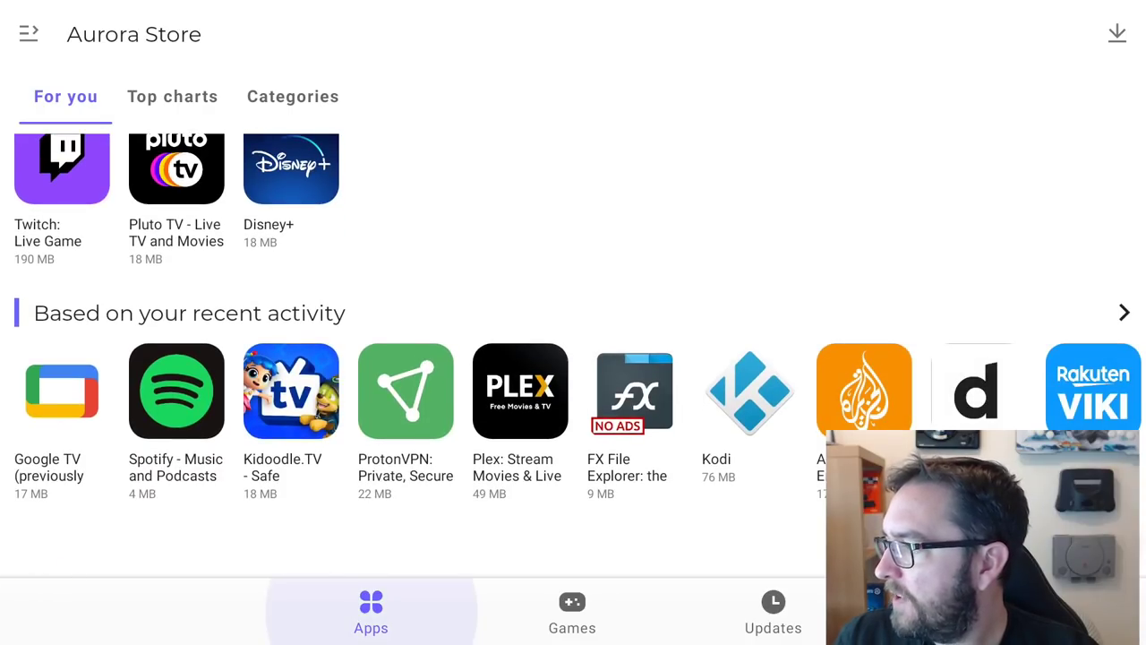
pyautogui.press('Right')
pyautogui.press('Right')
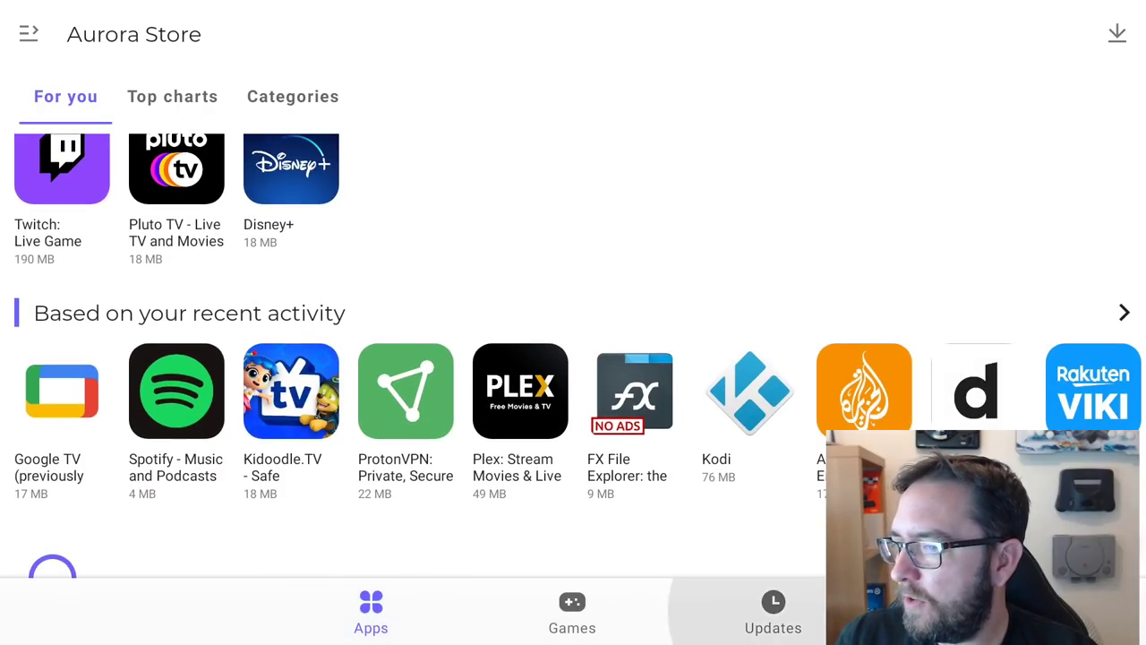
pyautogui.press('Up')
pyautogui.press('Right')
pyautogui.press('Right')
pyautogui.press('Right')
pyautogui.press('Right')
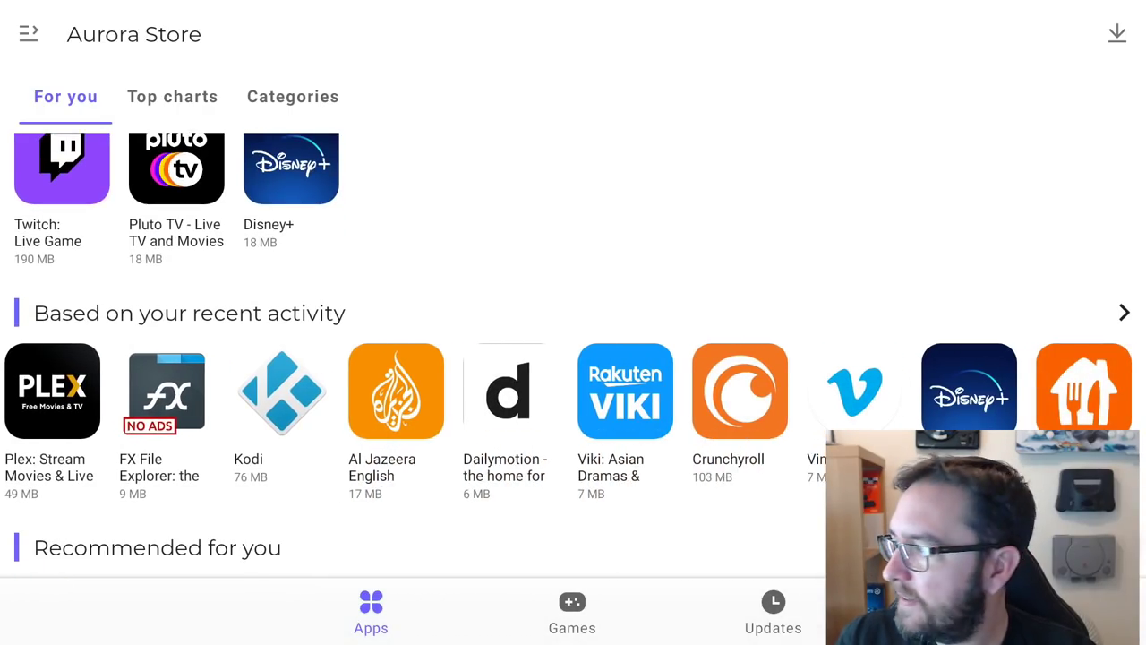
pyautogui.press('Down')
pyautogui.press('Right')
pyautogui.press('Right')
pyautogui.press('Right')
pyautogui.press('Right')
pyautogui.press('Right')
pyautogui.press('Right')
pyautogui.press('Right')
pyautogui.press('Right')
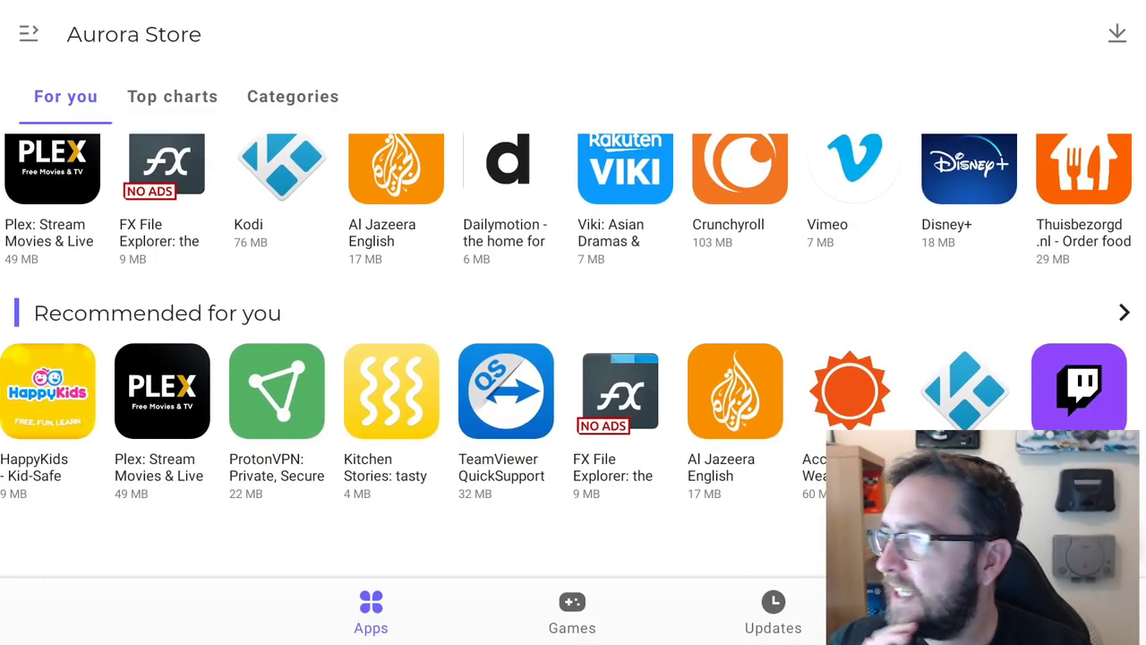
pyautogui.press('XF86Search')
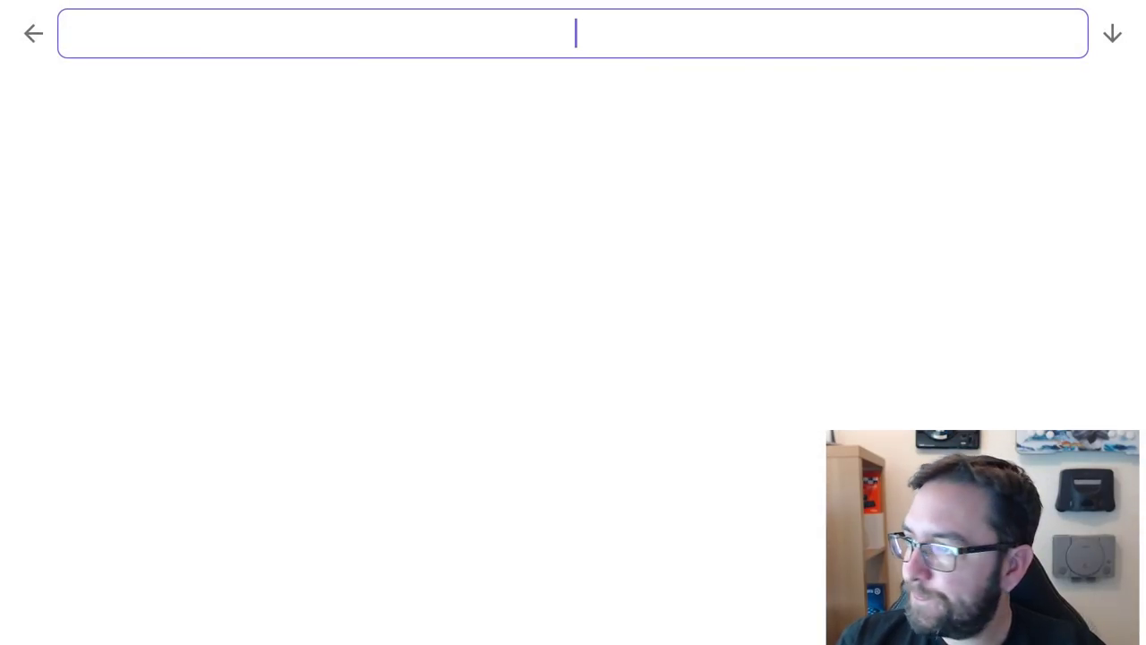
pyautogui.press('Escape')
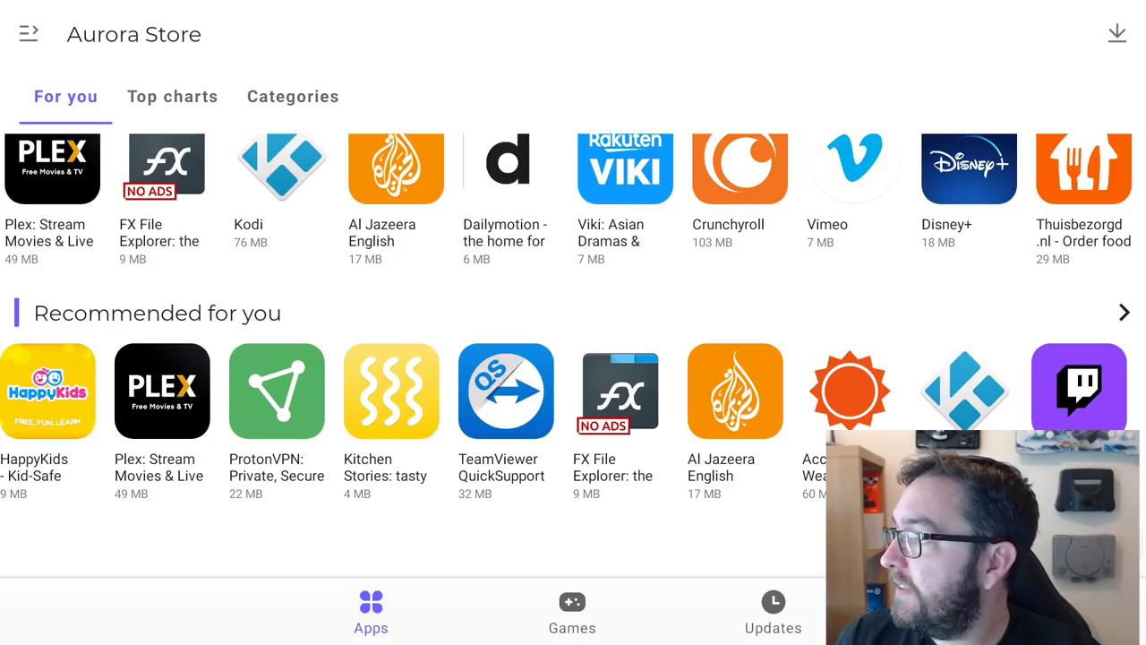
pyautogui.scroll(10, 574, 323)
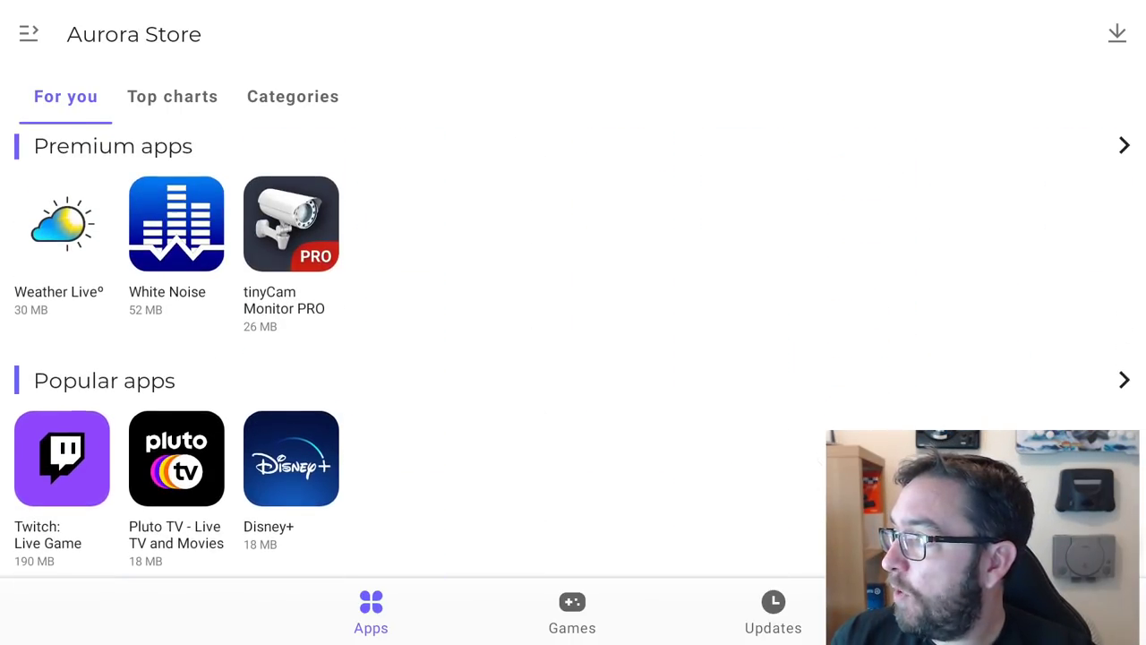
# Tick Google Pixel 3A on the Spoof manager's Device tab, reached from the navigation drawer
pyautogui.click(29, 34)
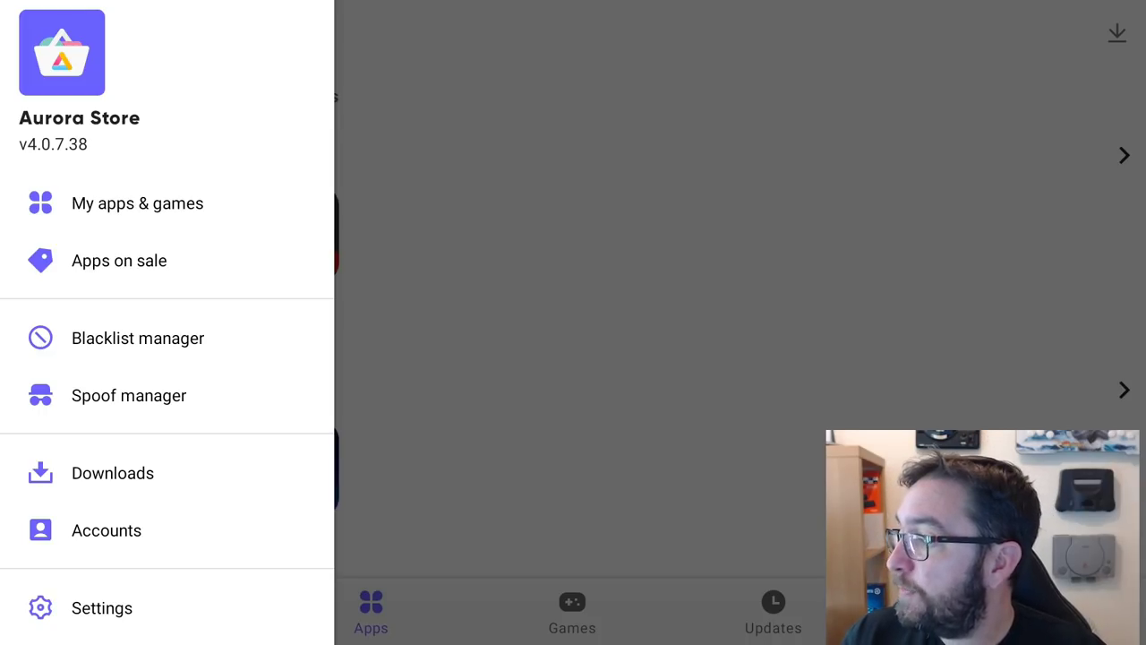
pyautogui.press('Down')
pyautogui.press('Down')
pyautogui.press('Down')
pyautogui.press('Return')
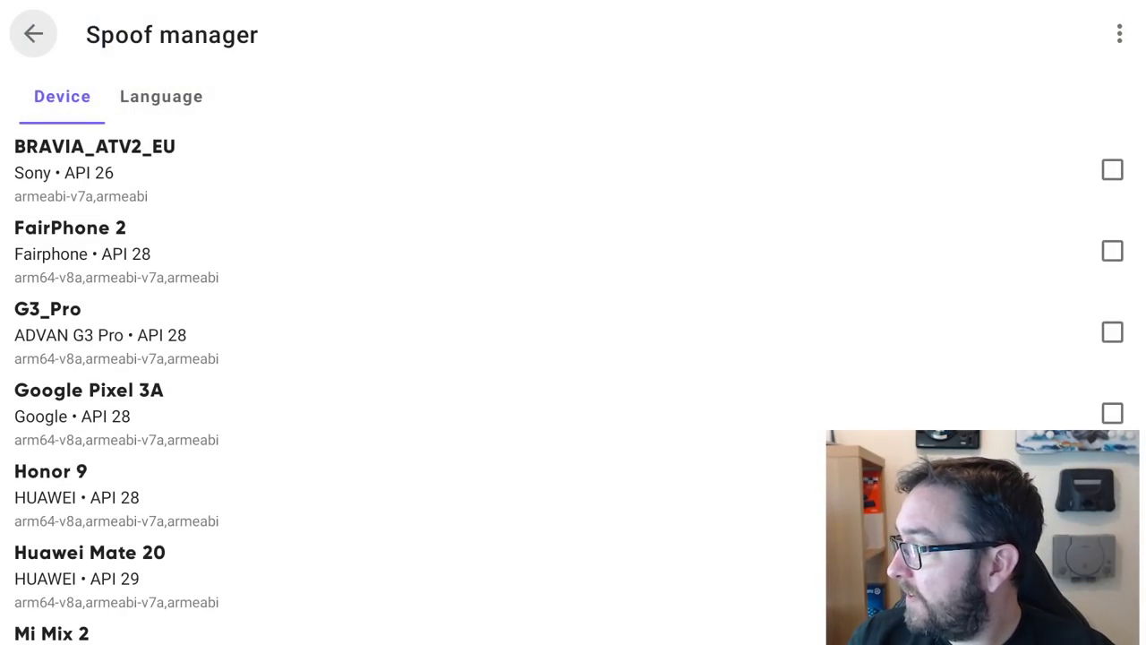
pyautogui.press('Down')
pyautogui.press('Down')
pyautogui.press('Down')
pyautogui.press('Down')
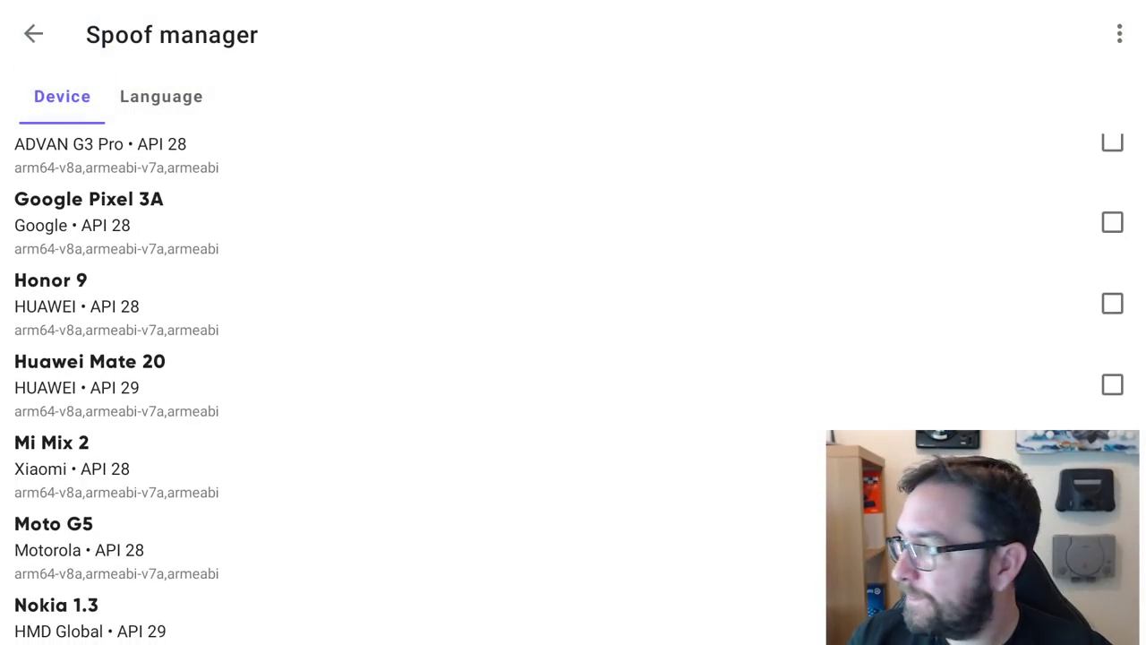
pyautogui.press('Up')
pyautogui.press('Up')
pyautogui.press('Down')
pyautogui.press('Down')
pyautogui.press('Down')
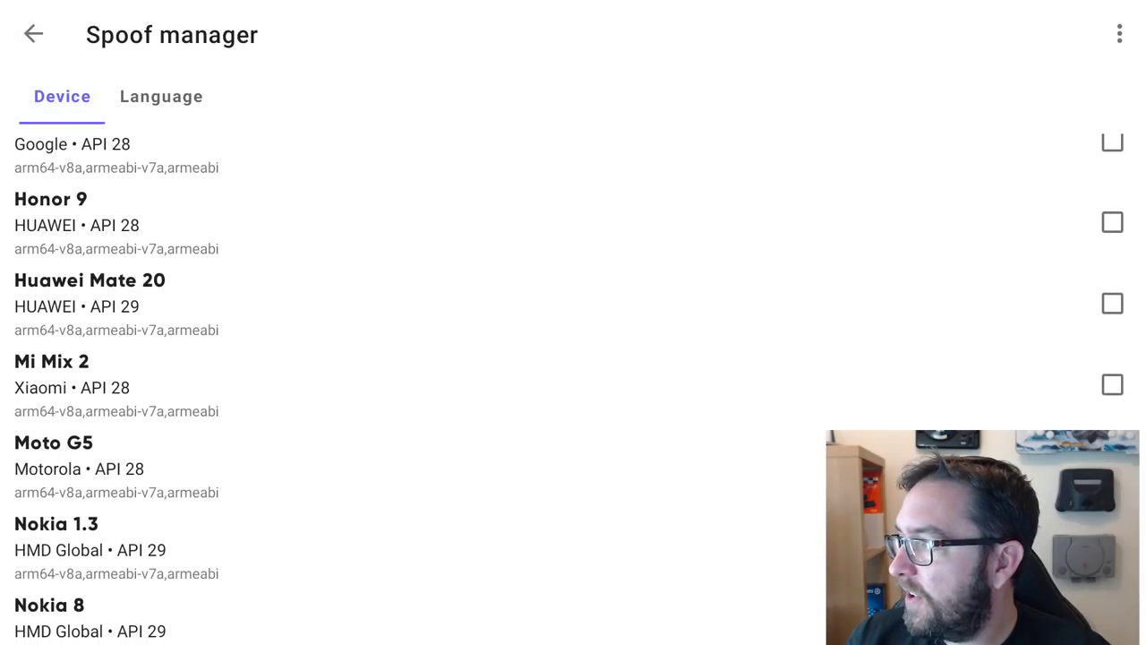
pyautogui.press('Up')
pyautogui.press('Up')
pyautogui.press('Up')
pyautogui.press('Up')
pyautogui.press('Up')
pyautogui.press('Down')
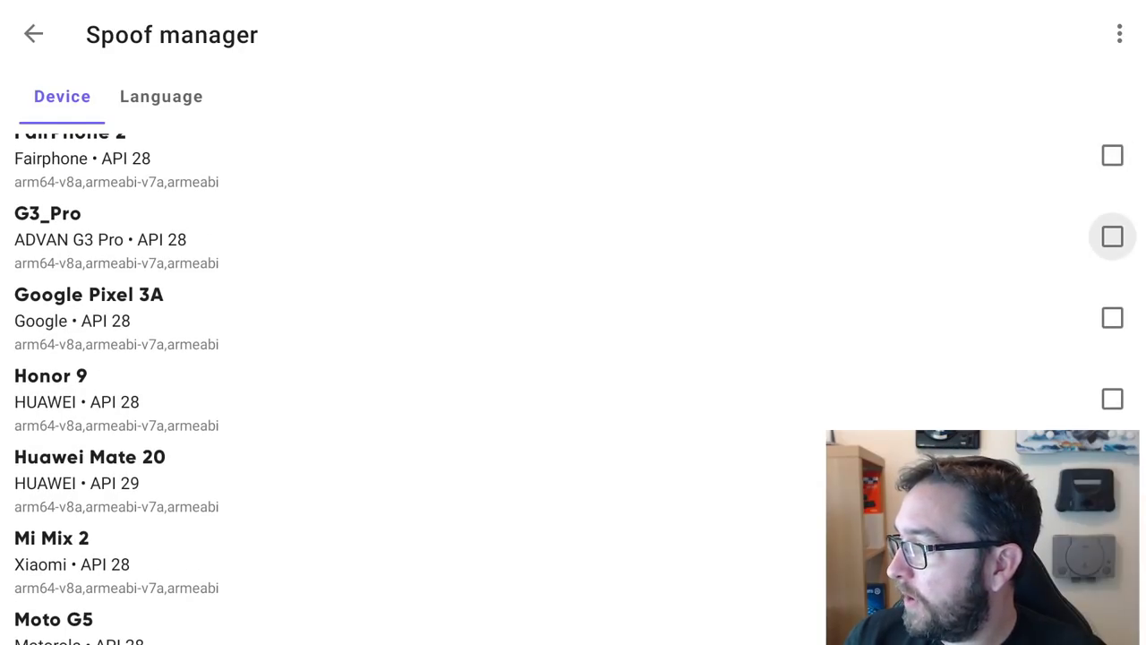
pyautogui.press('Down')
pyautogui.press('Return')
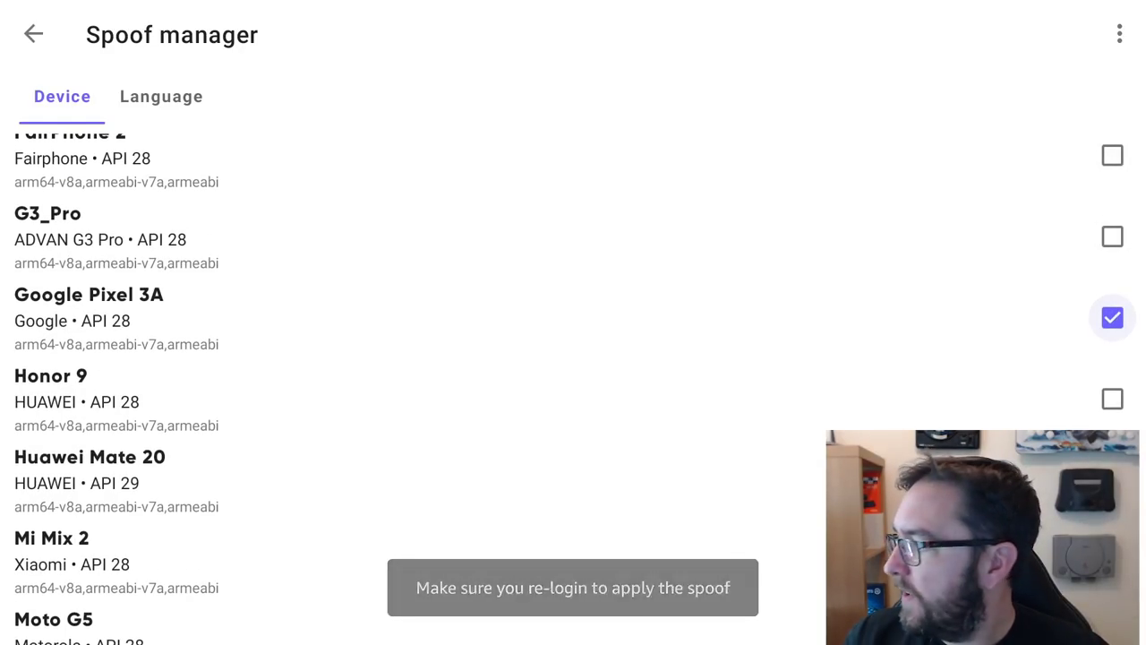
# Log out under Accounts and sign back in anonymously to apply the Pixel 3A spoof
pyautogui.press('Escape')
pyautogui.press('Down')
pyautogui.press('Down')
pyautogui.press('Down')
pyautogui.press('Down')
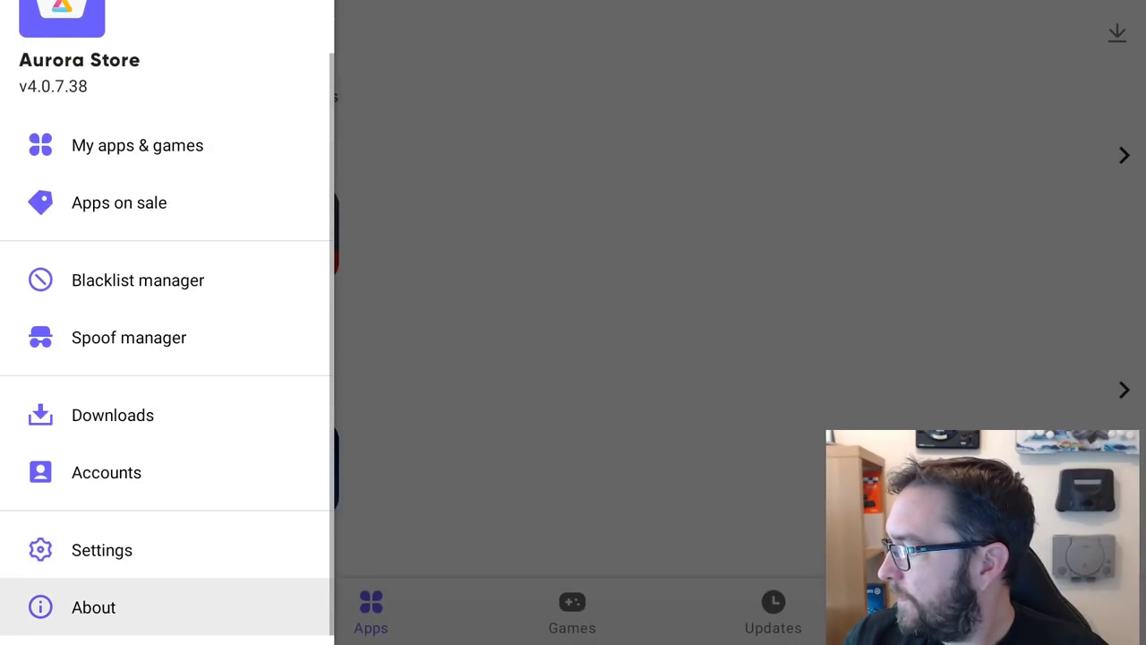
pyautogui.press('Up')
pyautogui.press('Up')
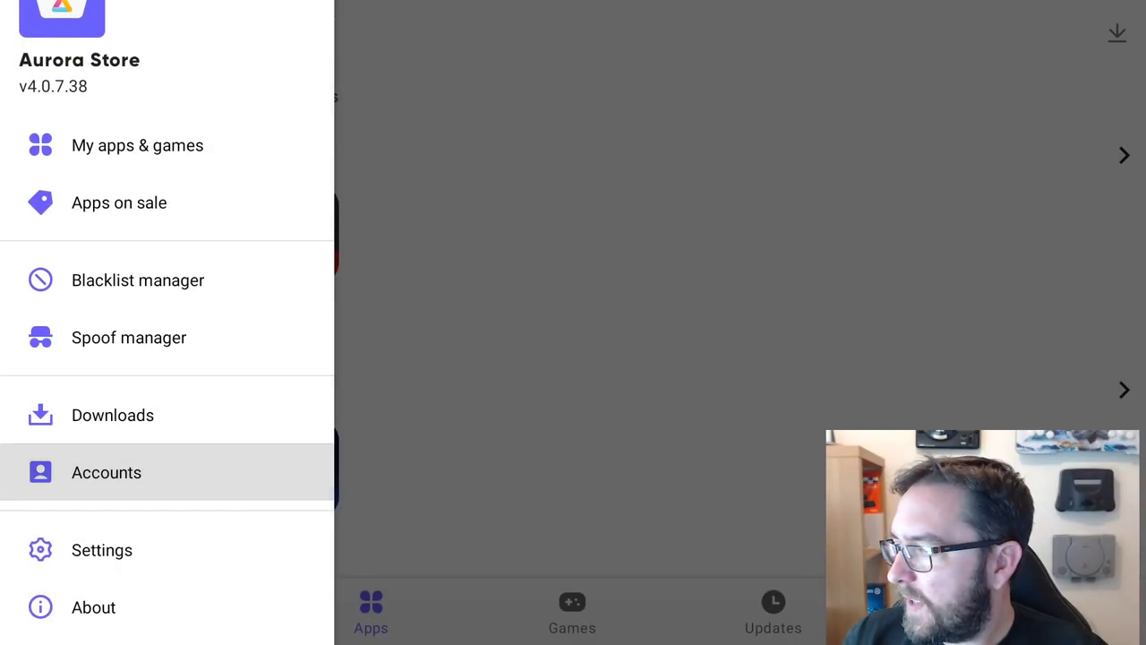
pyautogui.press('Return')
pyautogui.press('Right')
pyautogui.press('Return')
pyautogui.press('Down')
pyautogui.press('Return')
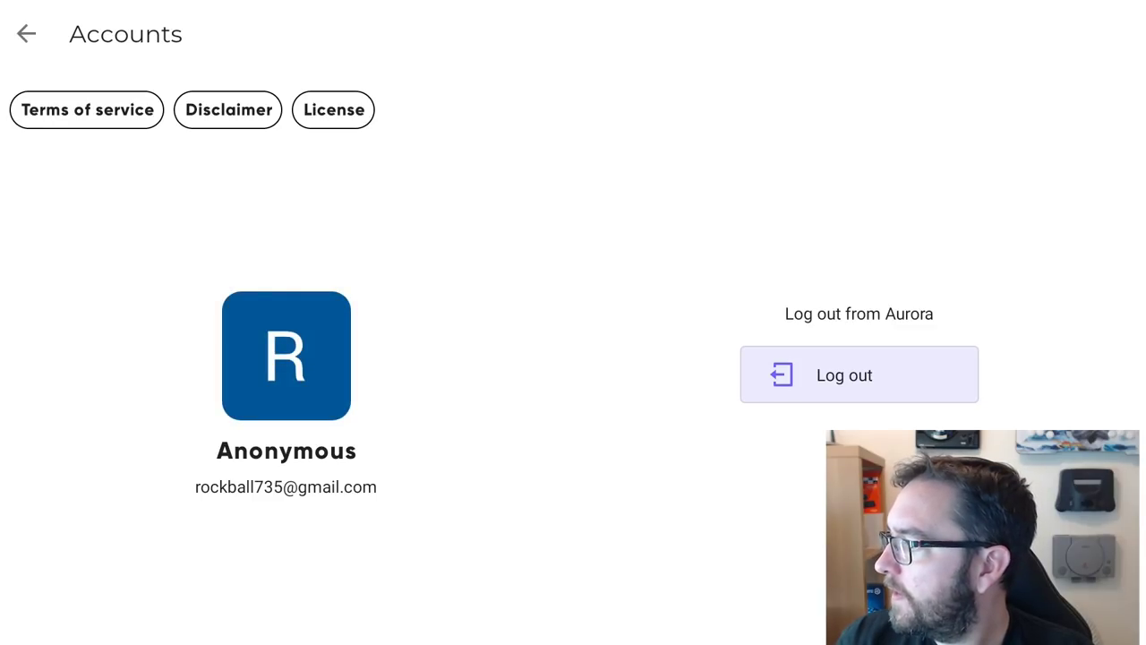
# Return to the For you feed and browse the Recommended for you apps
pyautogui.press('Up')
pyautogui.press('Escape')
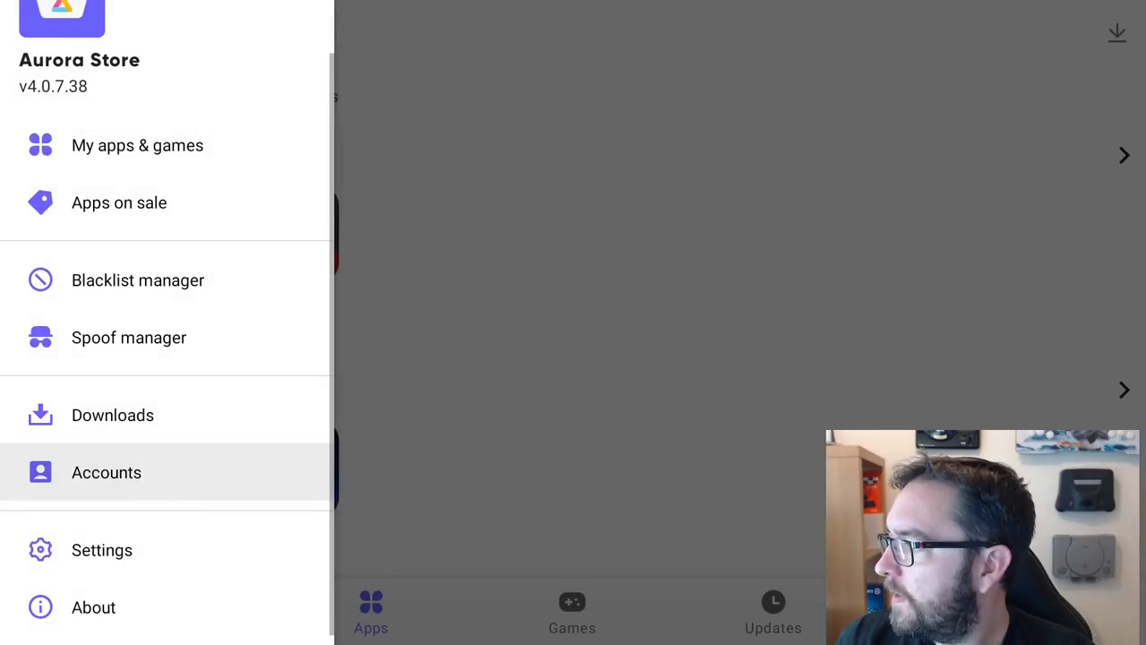
pyautogui.press('Escape')
pyautogui.press('Down')
pyautogui.press('Down')
pyautogui.press('Up')
pyautogui.press('Up')
pyautogui.press('Down')
pyautogui.press('Down')
pyautogui.press('Down')
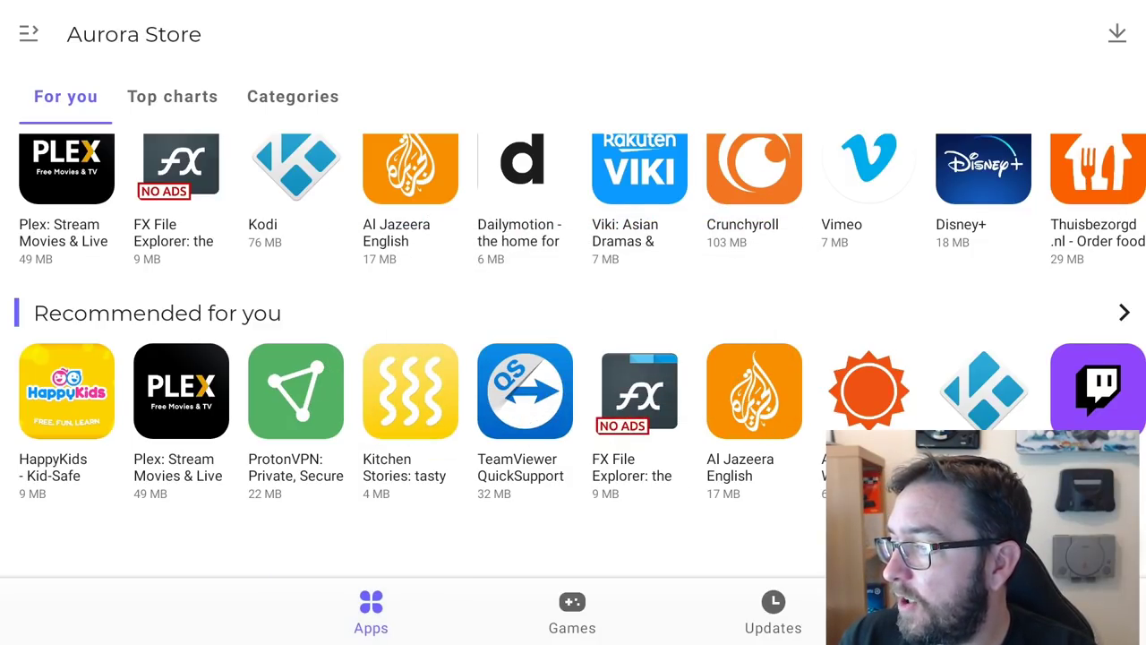
pyautogui.click(525, 391)
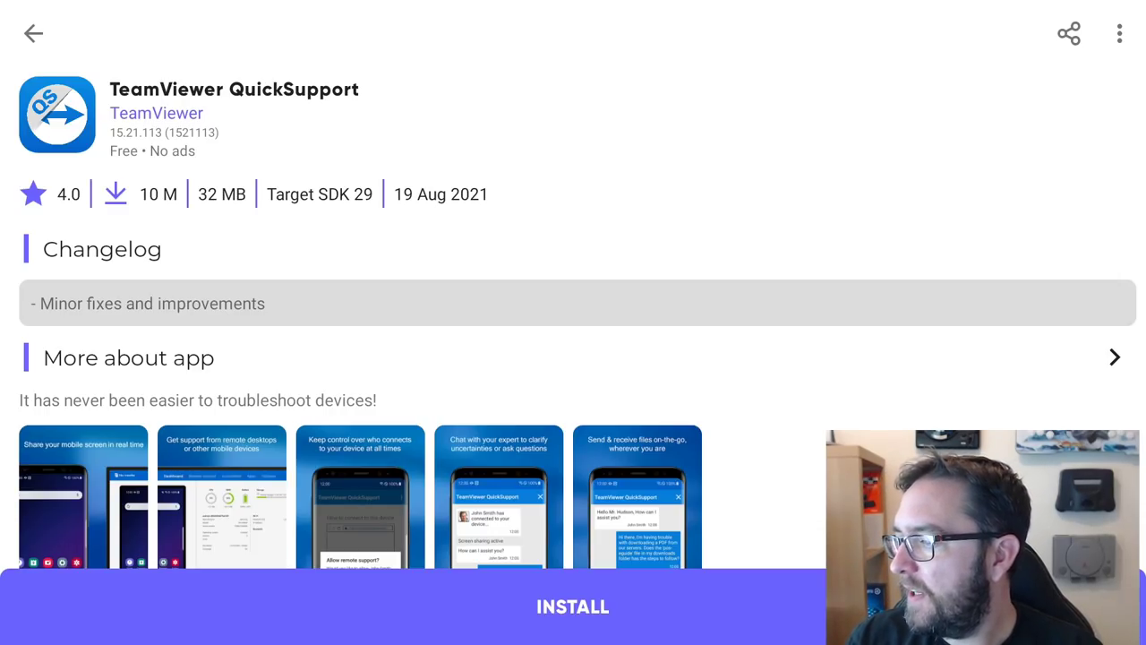
pyautogui.press('Escape')
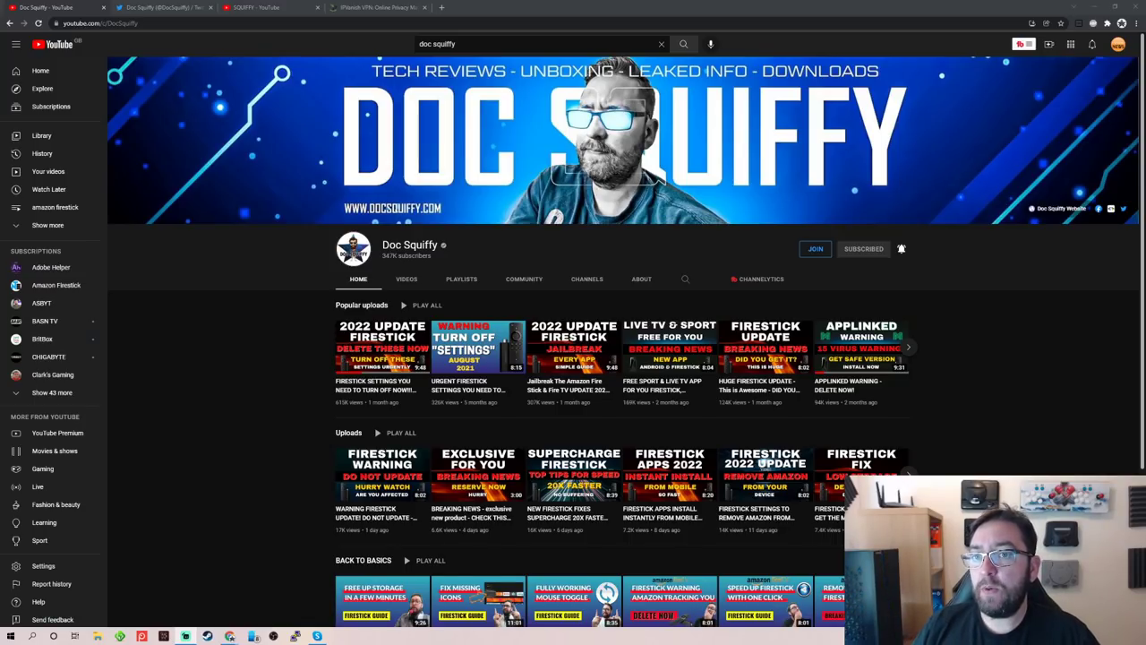
# Scroll through the SQUIFFY gaming channel tab, then switch to the IPVanish VPN tab
pyautogui.click(259, 7)
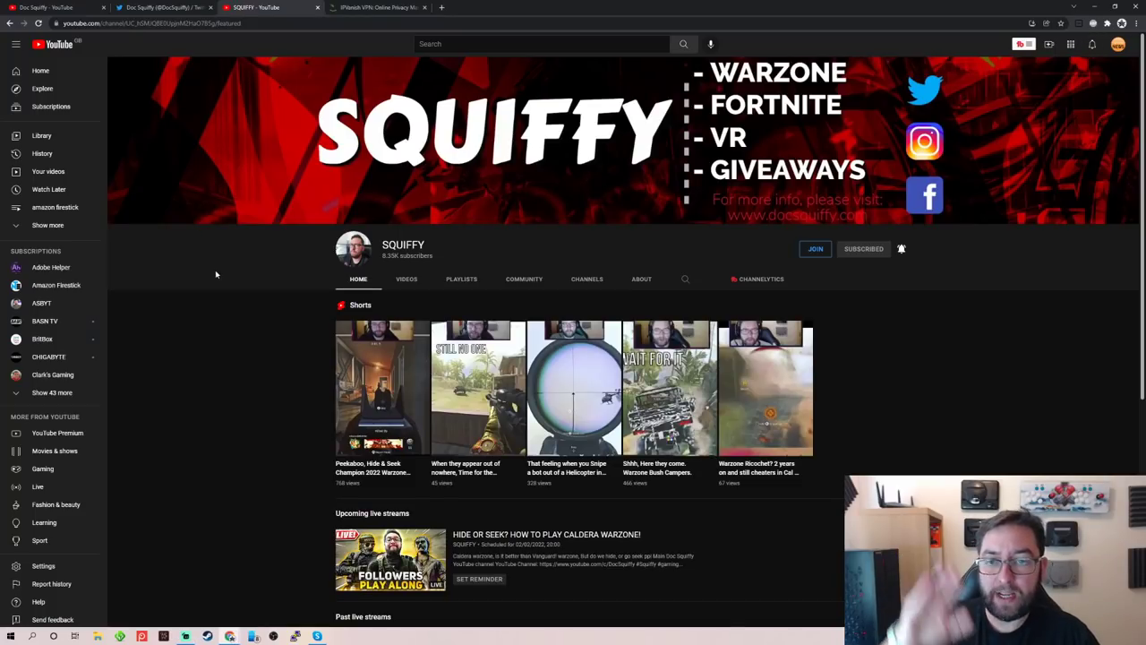
pyautogui.scroll(-1, 212, 275)
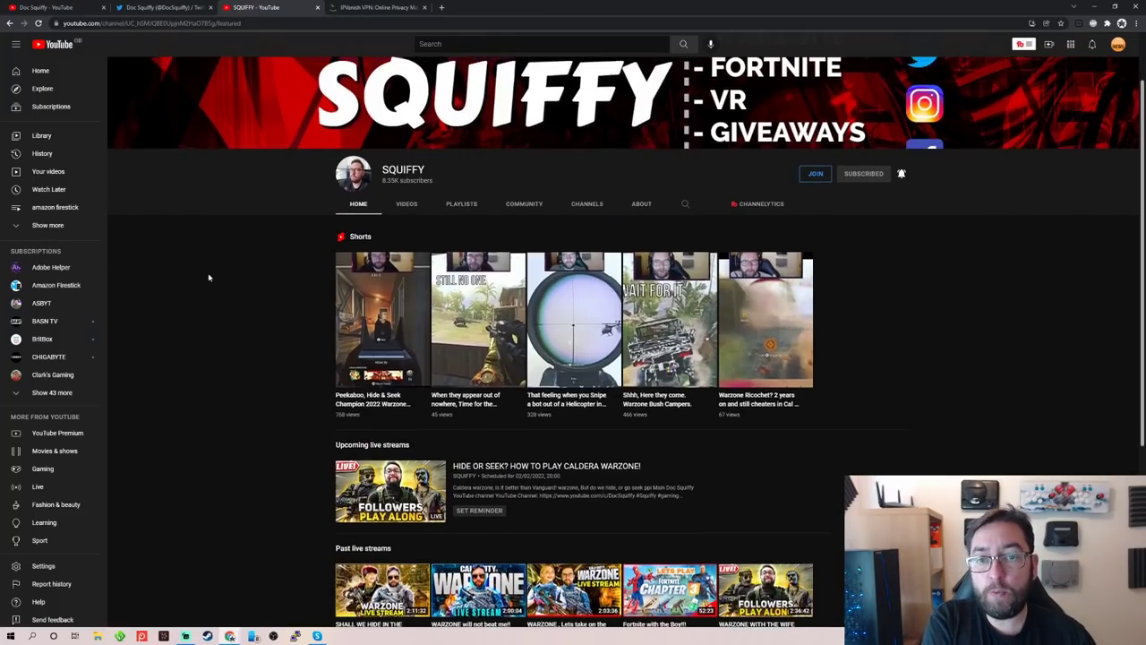
pyautogui.scroll(1, 209, 277)
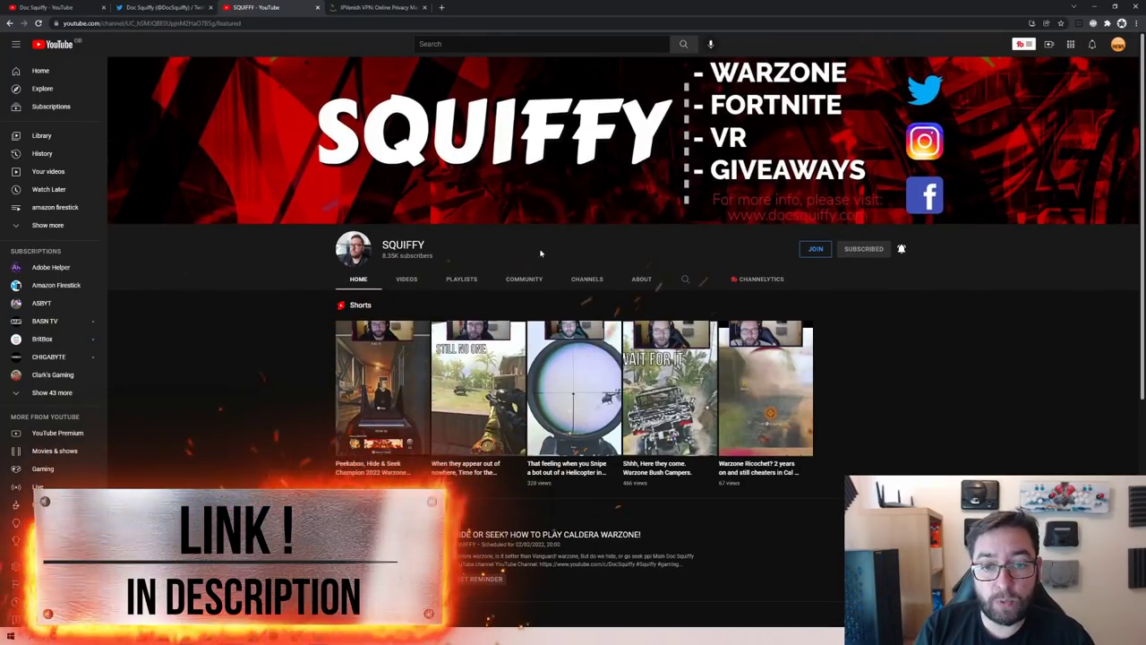
pyautogui.scroll(-1, 257, 462)
pyautogui.scroll(-1, 257, 461)
pyautogui.scroll(2, 257, 461)
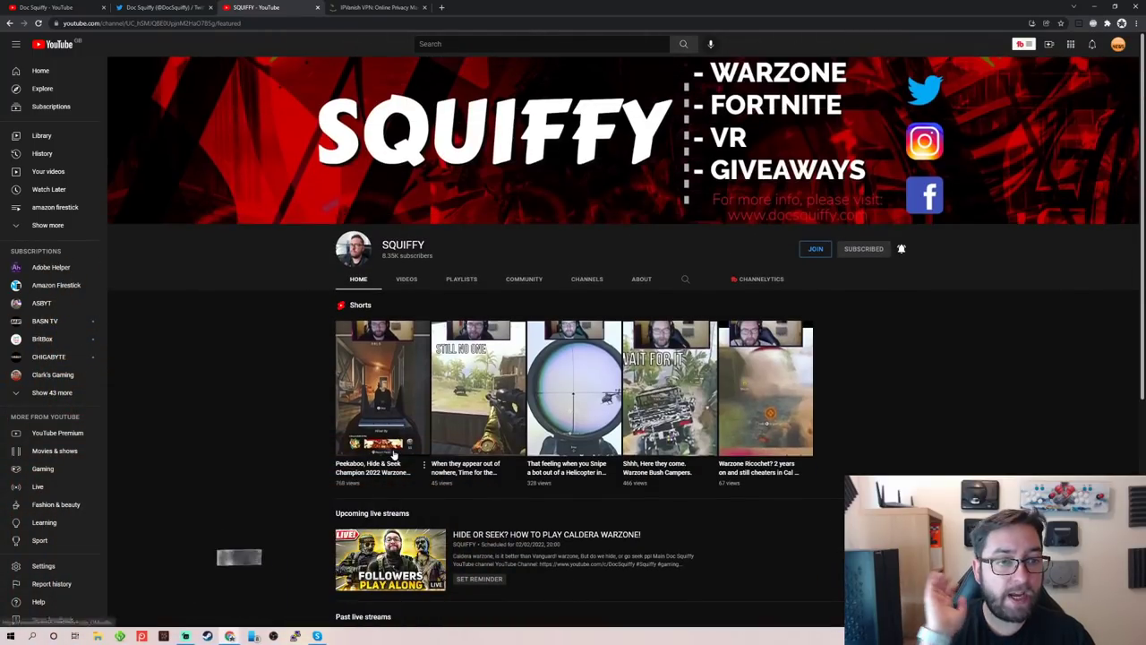
pyautogui.click(380, 6)
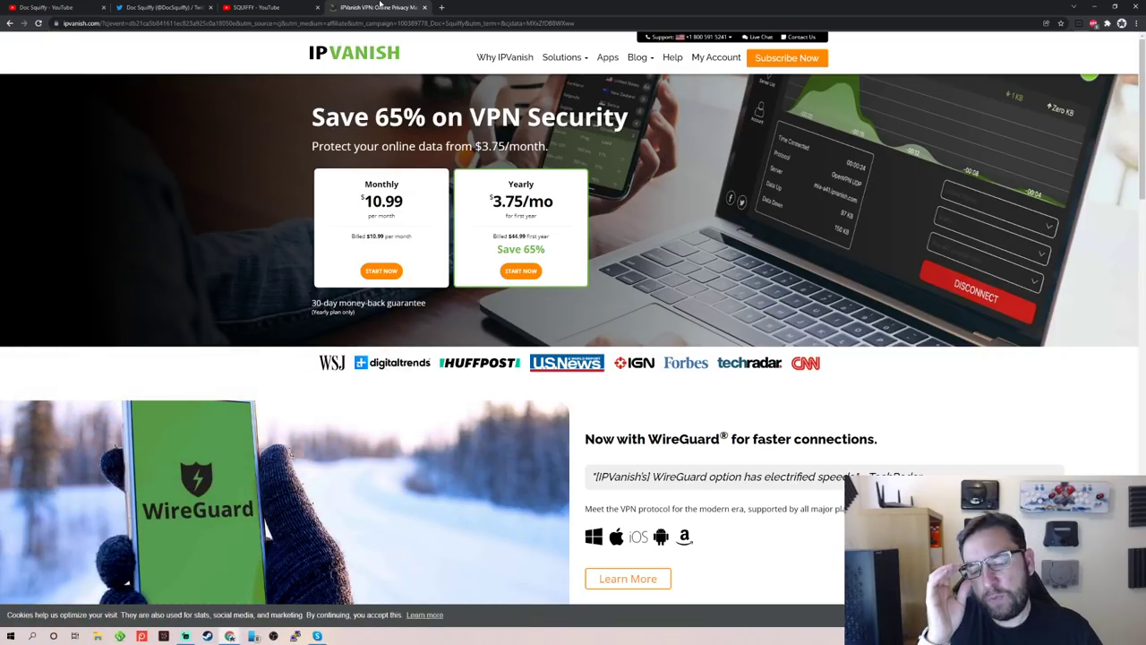
pyautogui.scroll(-5, 371, 240)
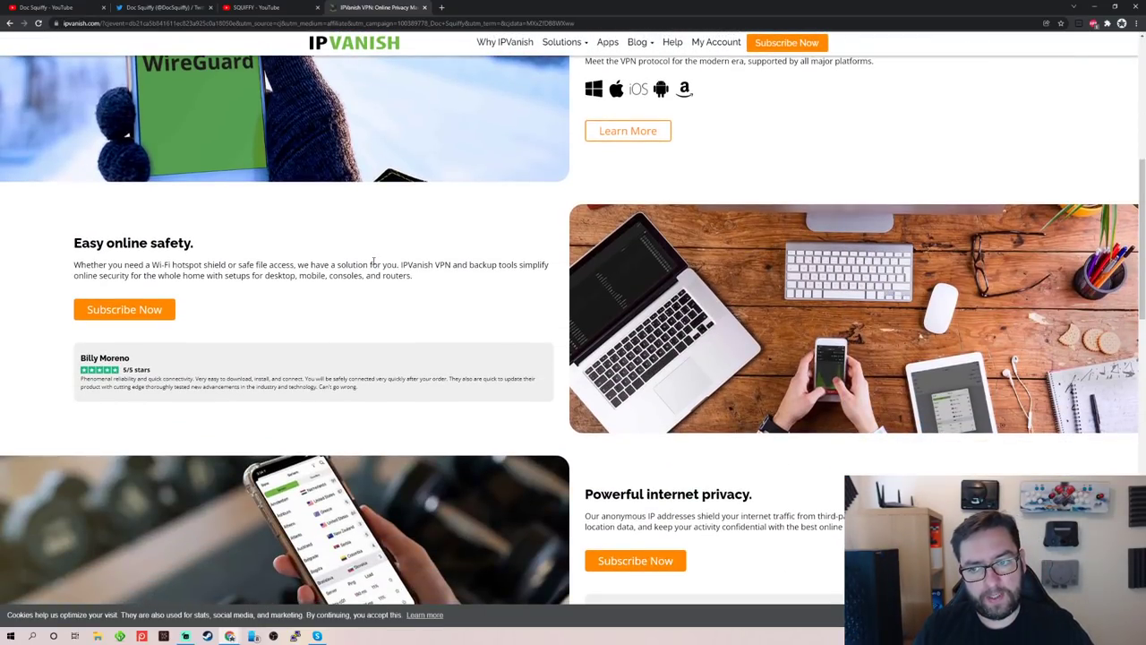
pyautogui.scroll(5, 457, 381)
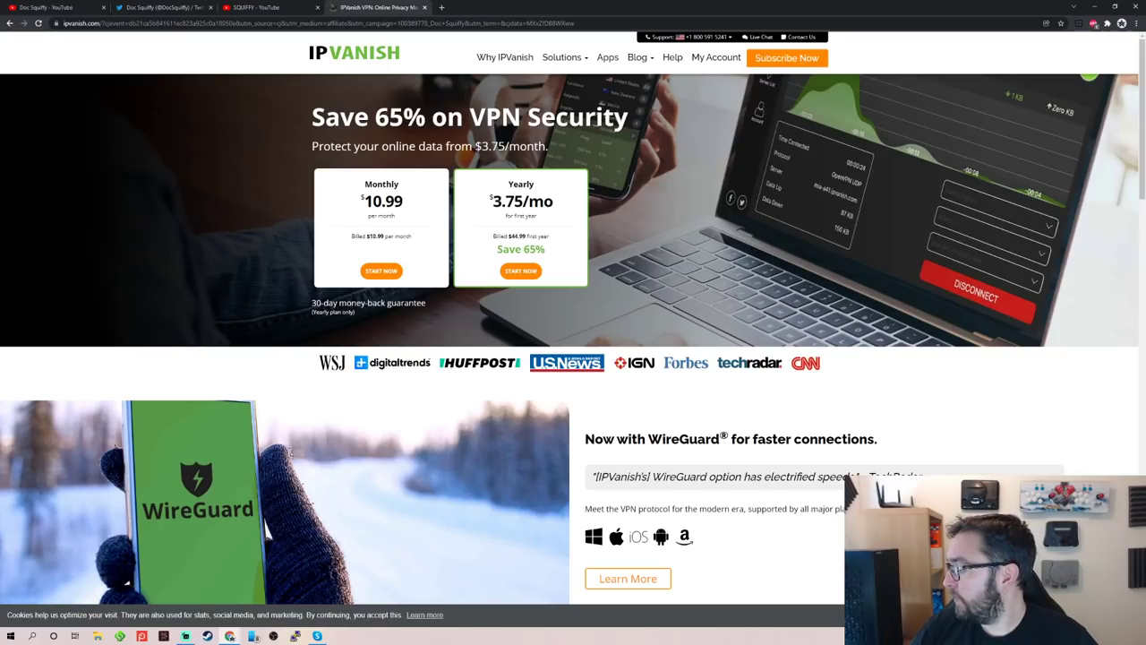
# Switch back to the Doc Squiffy YouTube channel tab
pyautogui.click(27, 5)
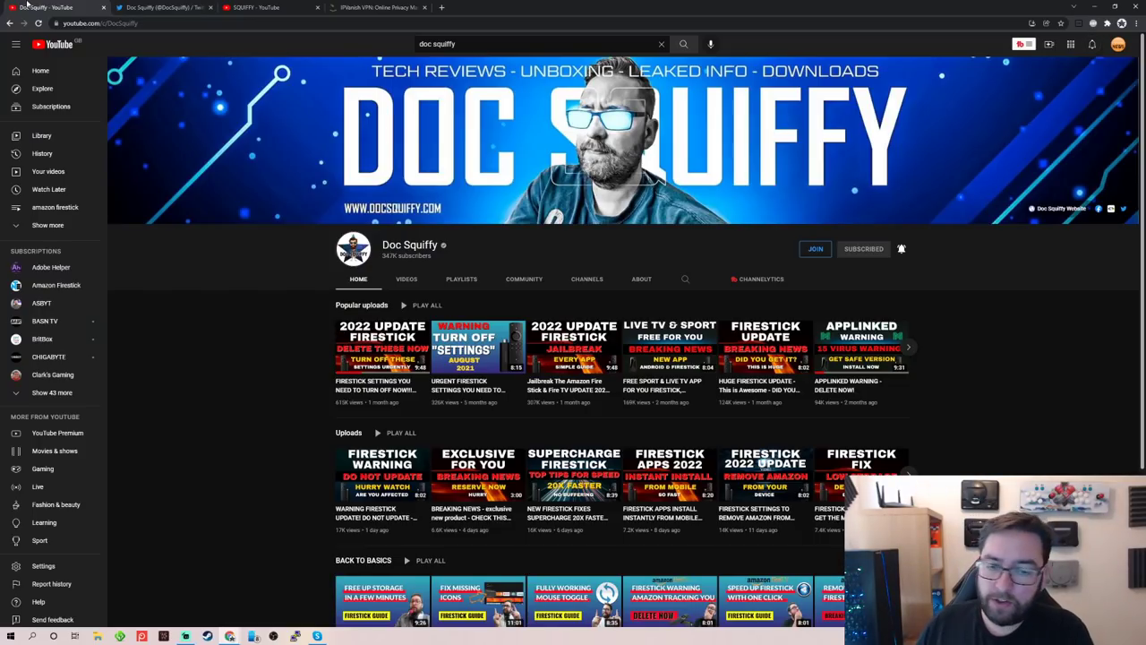